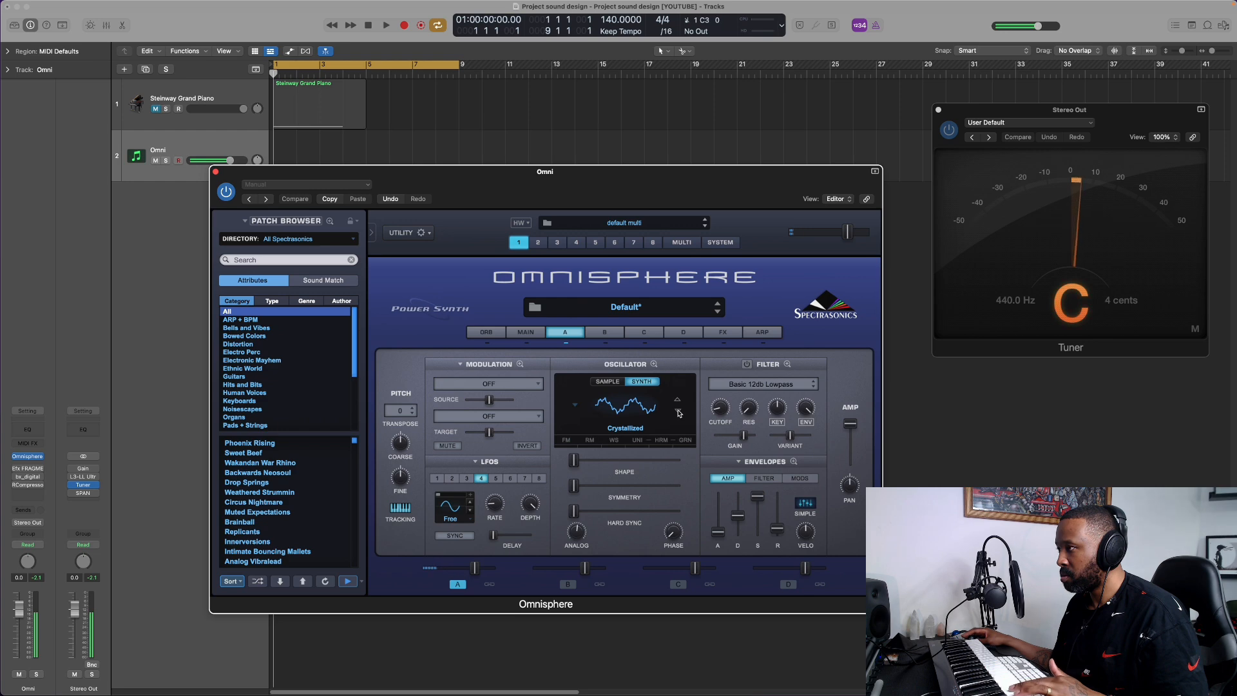
# Step: Choose the JD Bells waveform for layer A's synth oscillator and raise its Shape to about three quarters
pyautogui.click(678, 412)
pyautogui.click(679, 413)
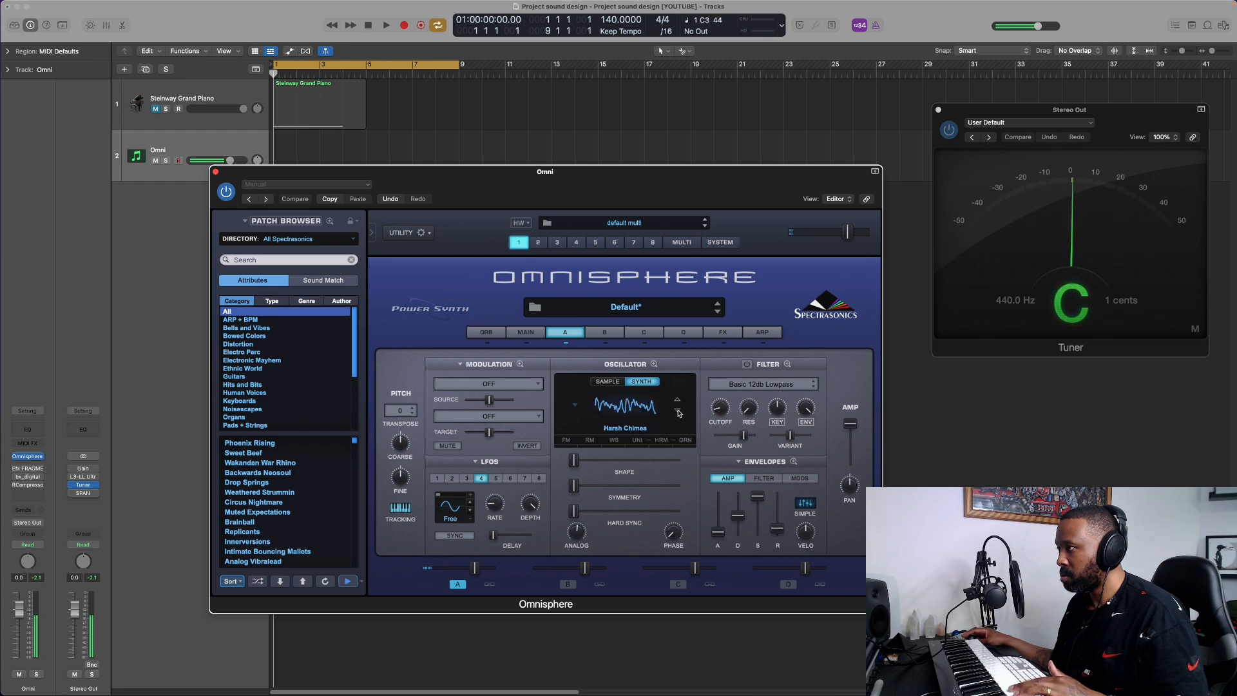
pyautogui.click(679, 412)
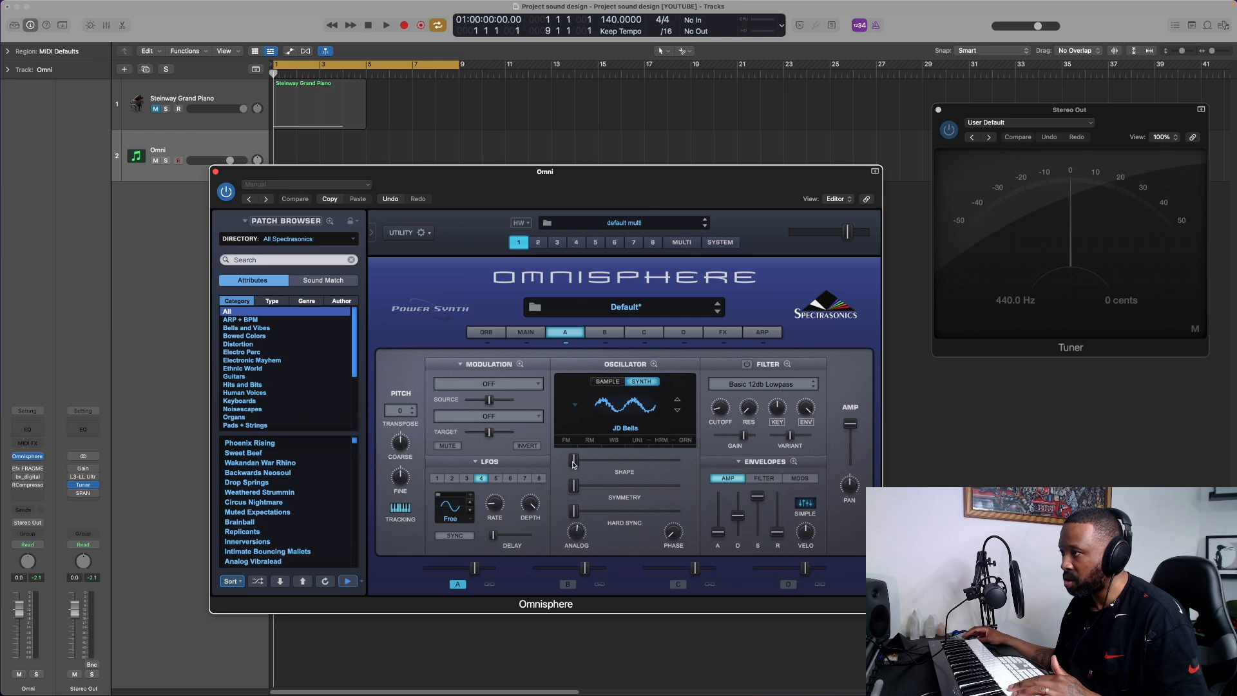
pyautogui.moveTo(573, 464); pyautogui.dragTo(652, 478)
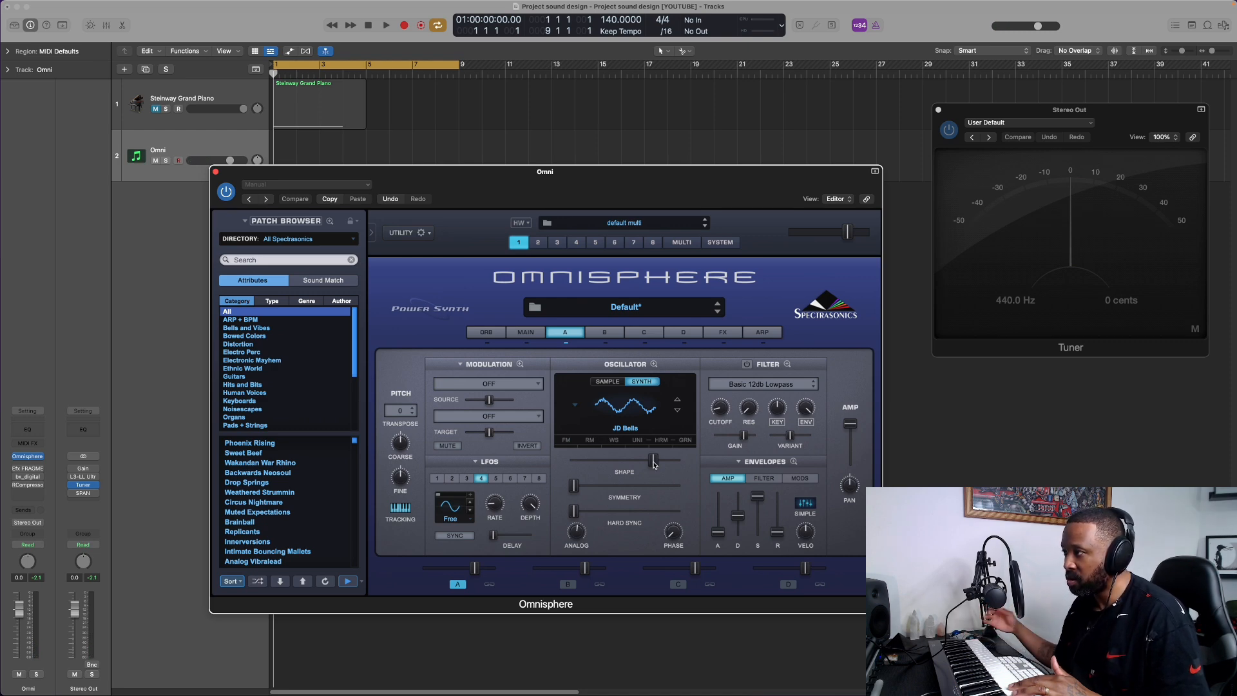
# Step: Modulate the oscillator's Shape with an LFO and lower the modulation source amount to a small value
pyautogui.rightClick(653, 464)
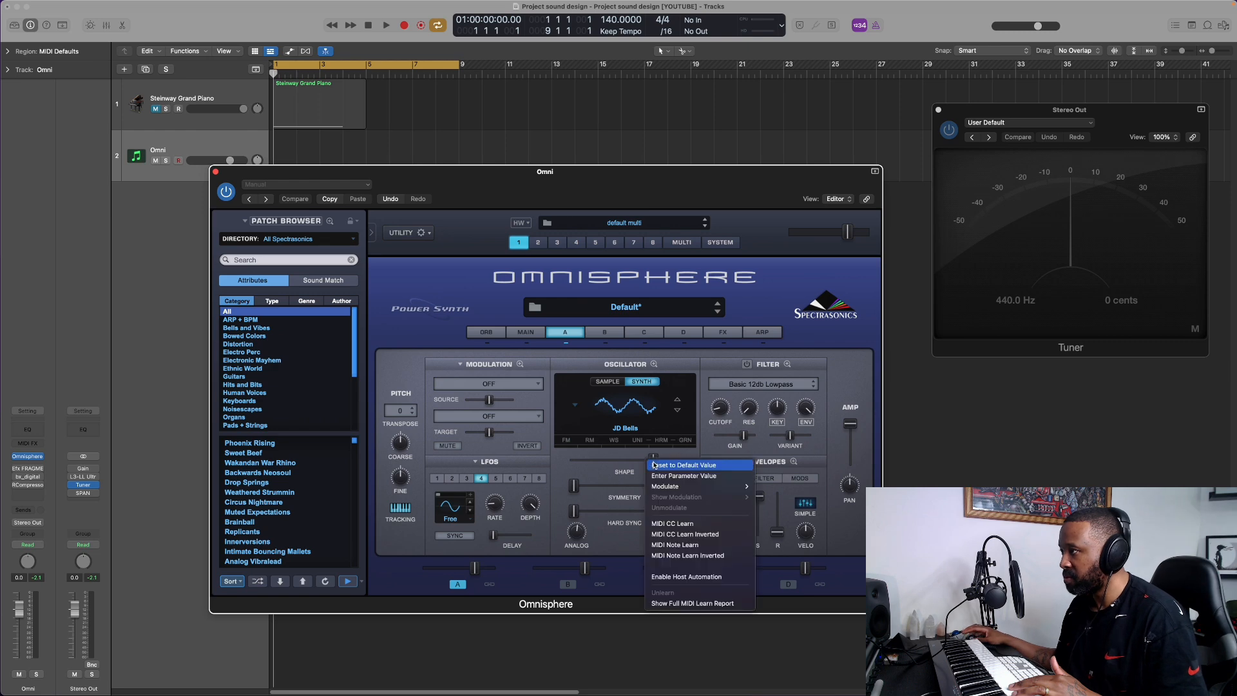
pyautogui.moveTo(660, 487)
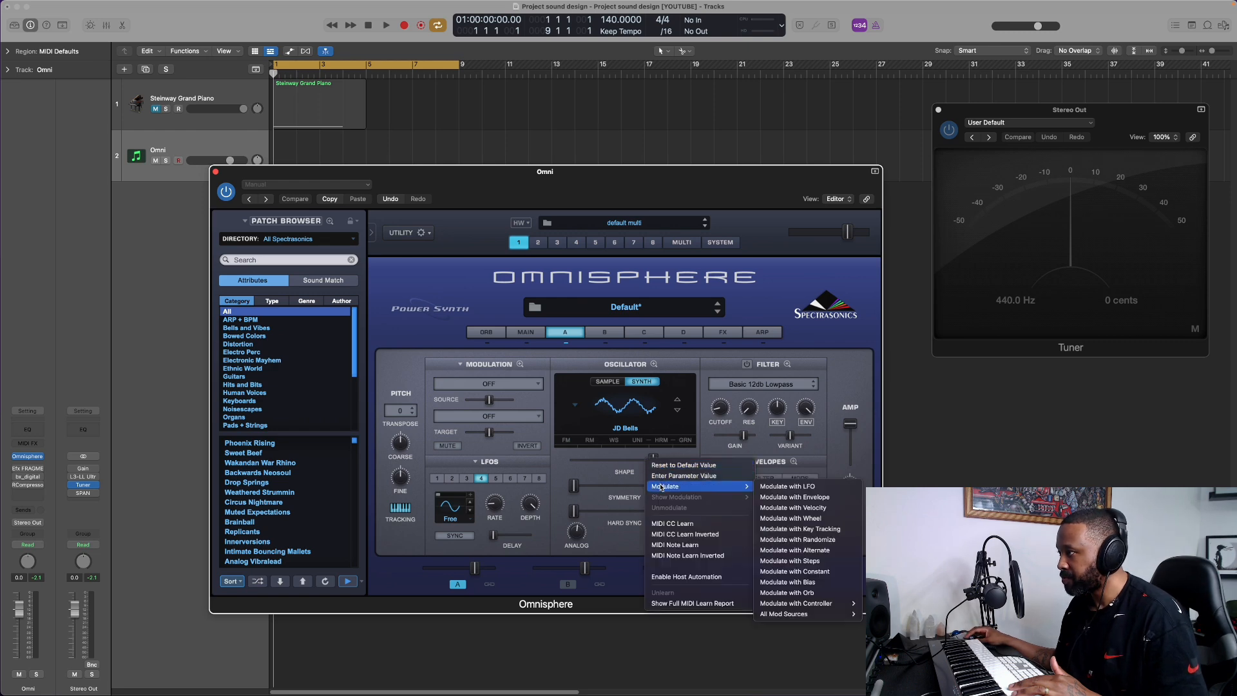
pyautogui.click(782, 487)
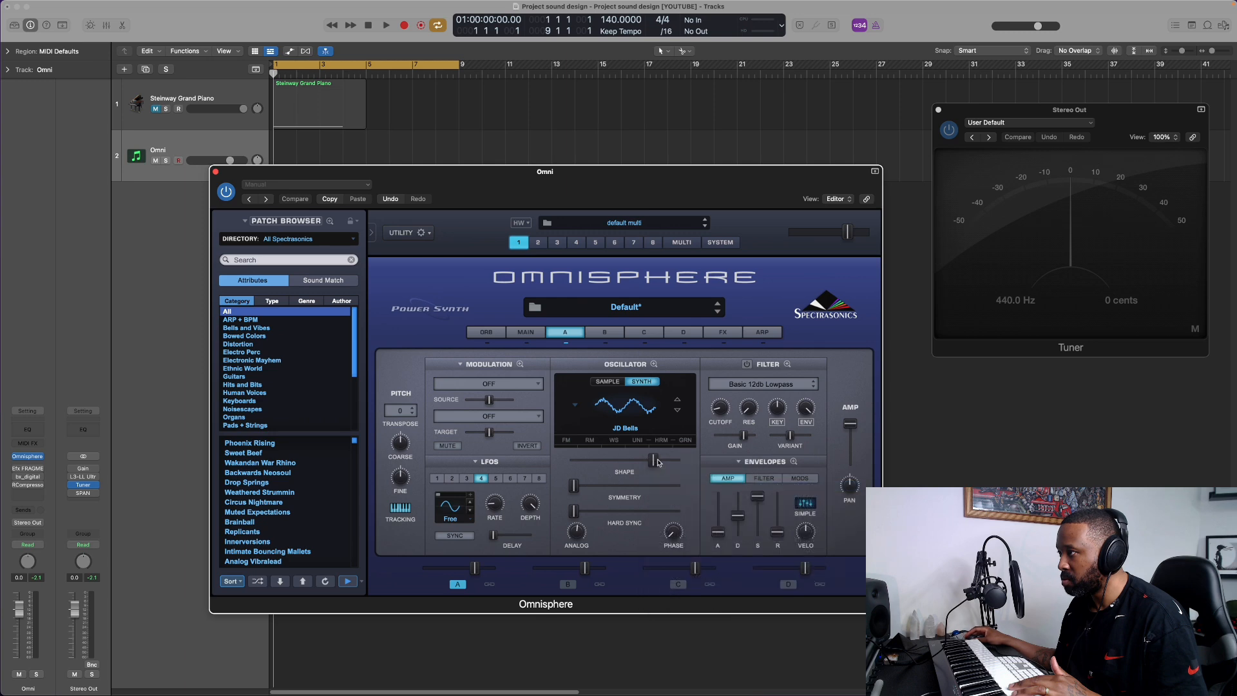
pyautogui.moveTo(653, 463); pyautogui.dragTo(655, 464)
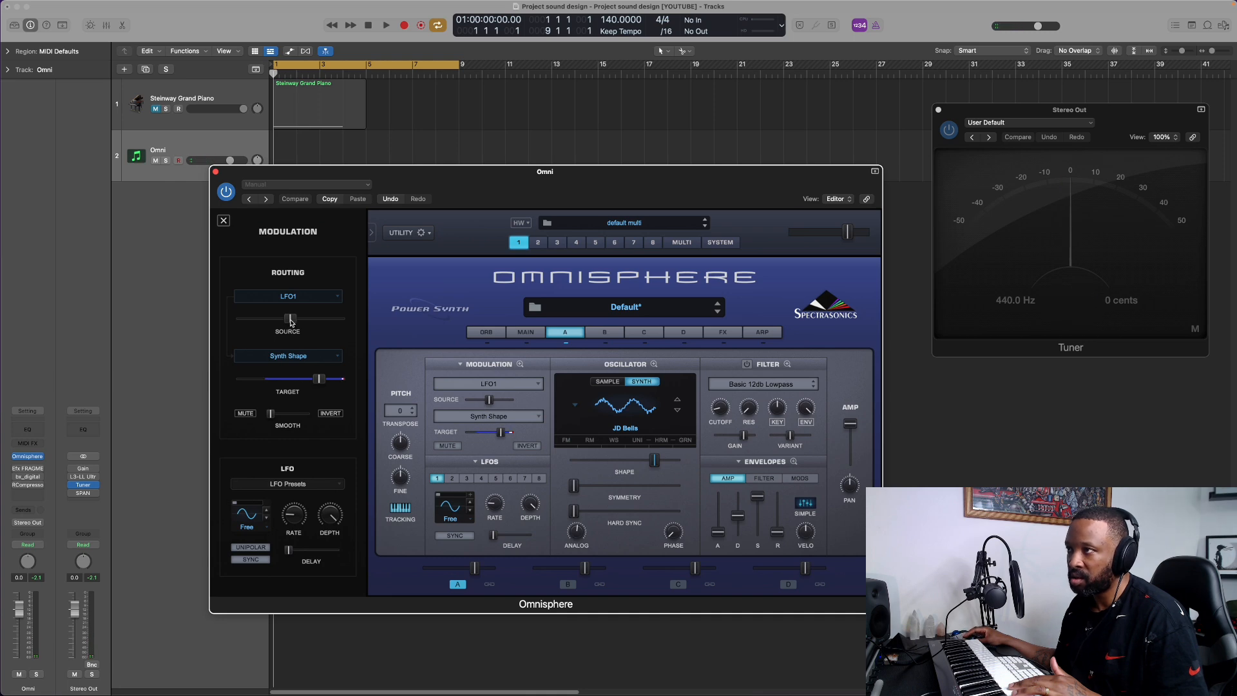
pyautogui.moveTo(290, 323); pyautogui.dragTo(250, 322)
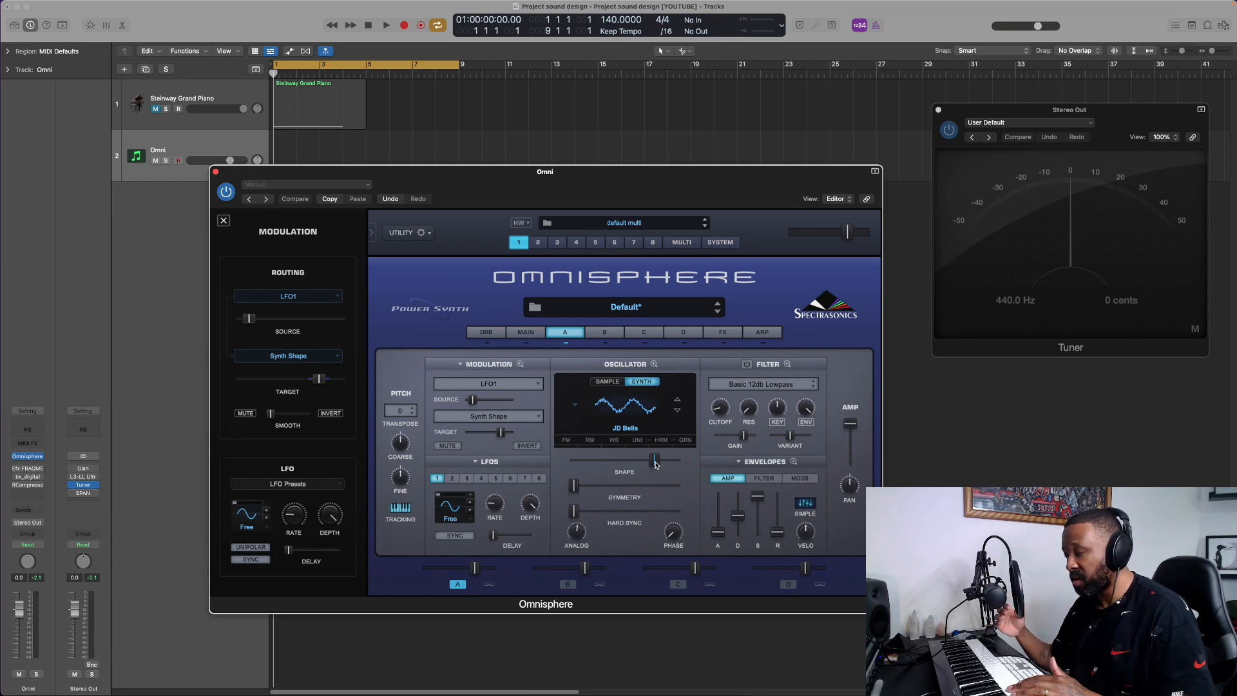
# Step: Add a second LFO modulation to the oscillator's Shape, with a faster rate and a low source amount
pyautogui.rightClick(655, 463)
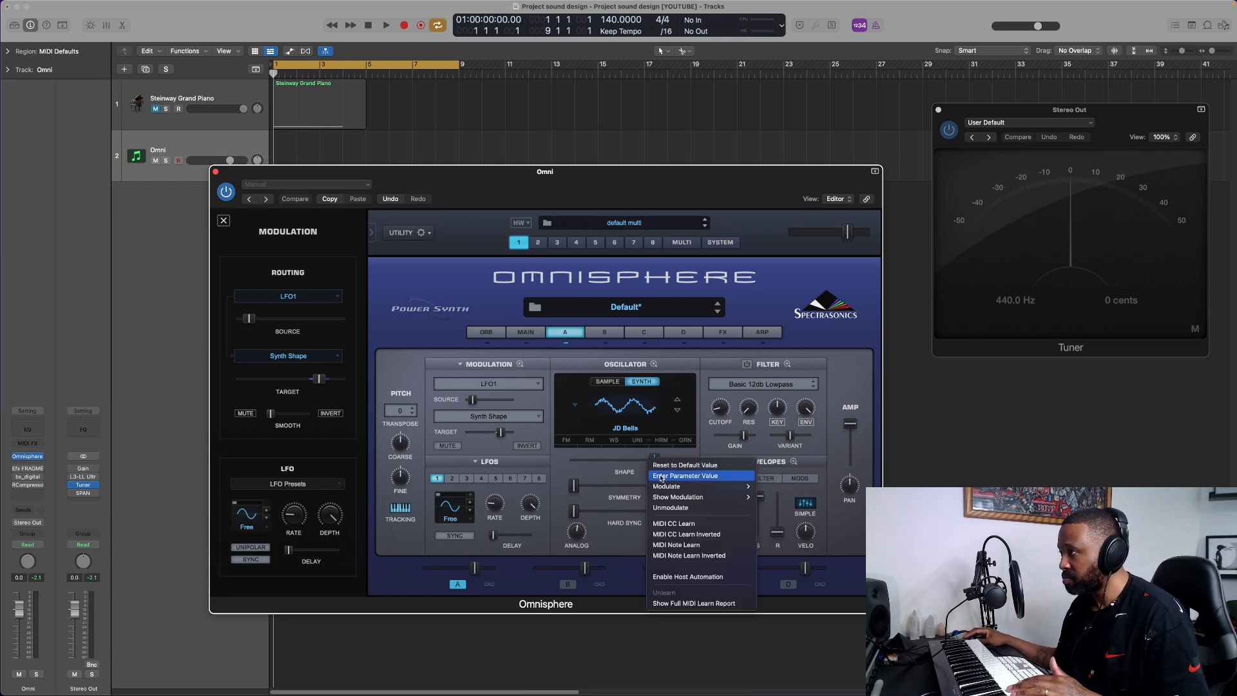
pyautogui.moveTo(664, 487)
pyautogui.click(780, 487)
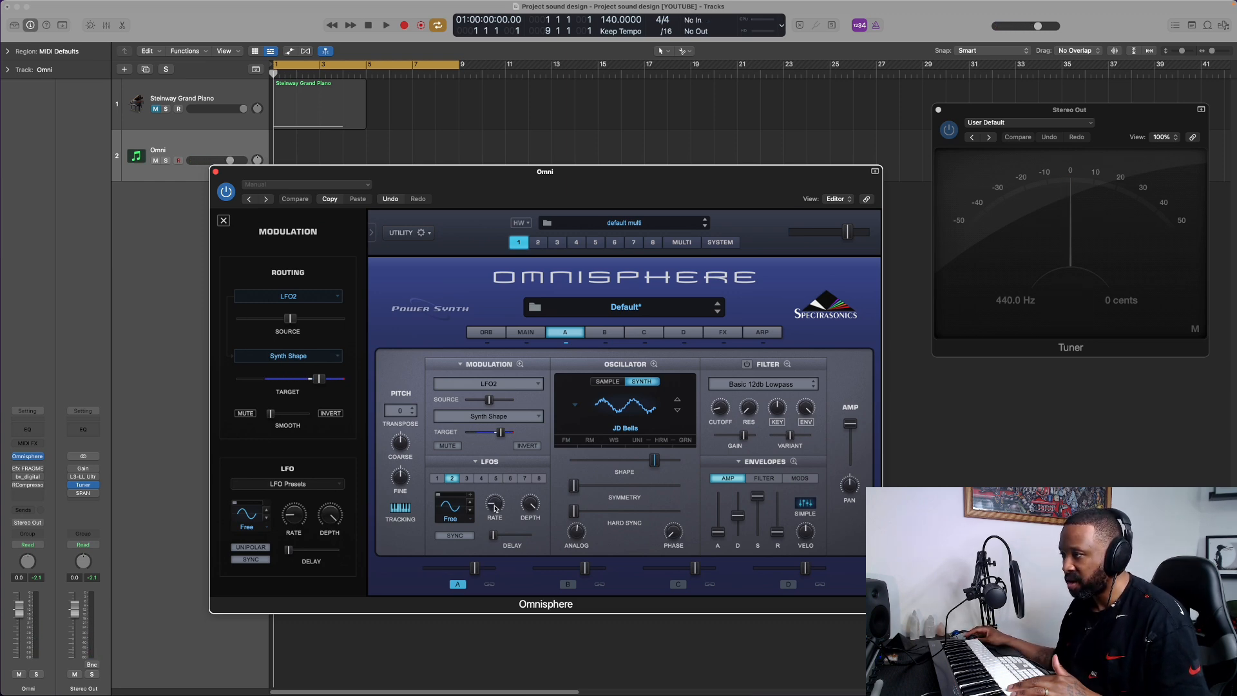
pyautogui.moveTo(495, 507); pyautogui.dragTo(503, 461)
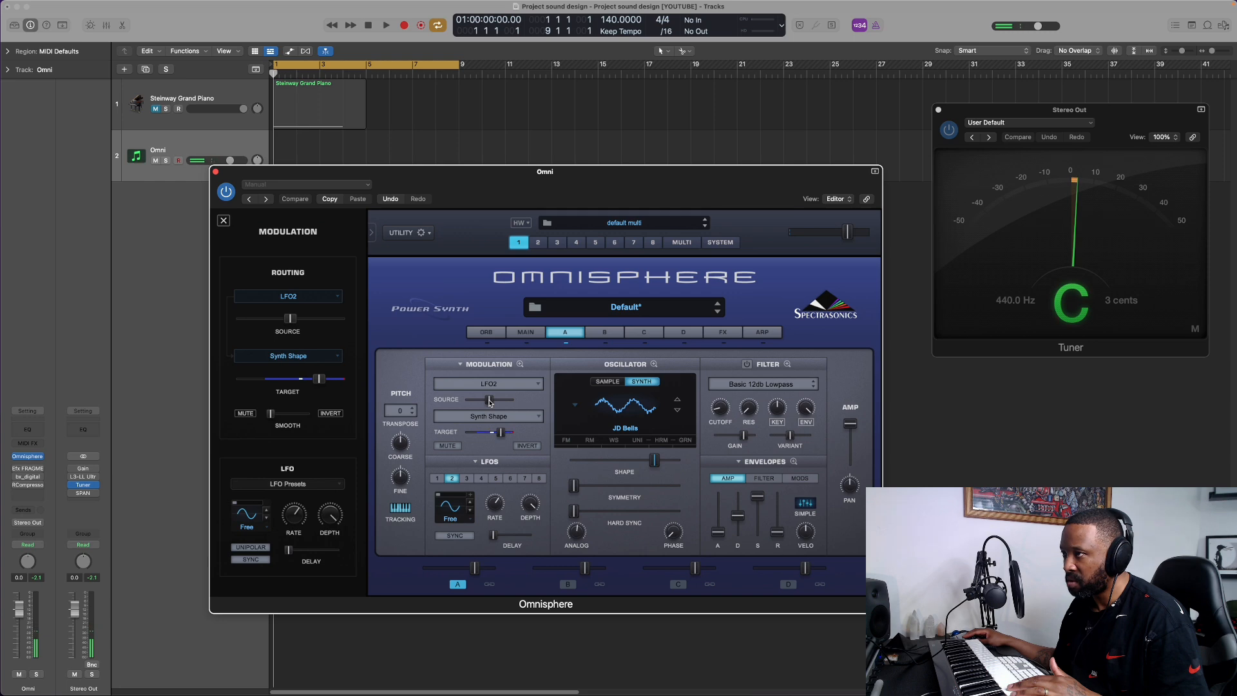
pyautogui.moveTo(490, 401); pyautogui.dragTo(473, 401)
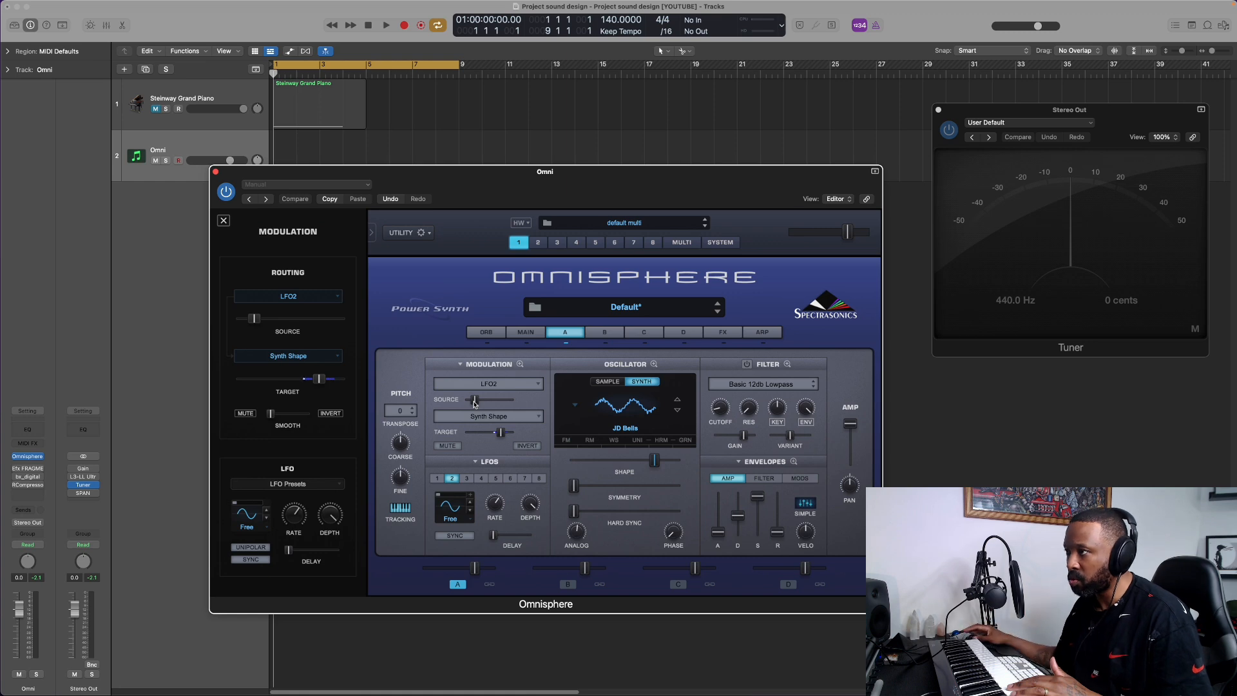
pyautogui.moveTo(475, 403); pyautogui.dragTo(471, 405)
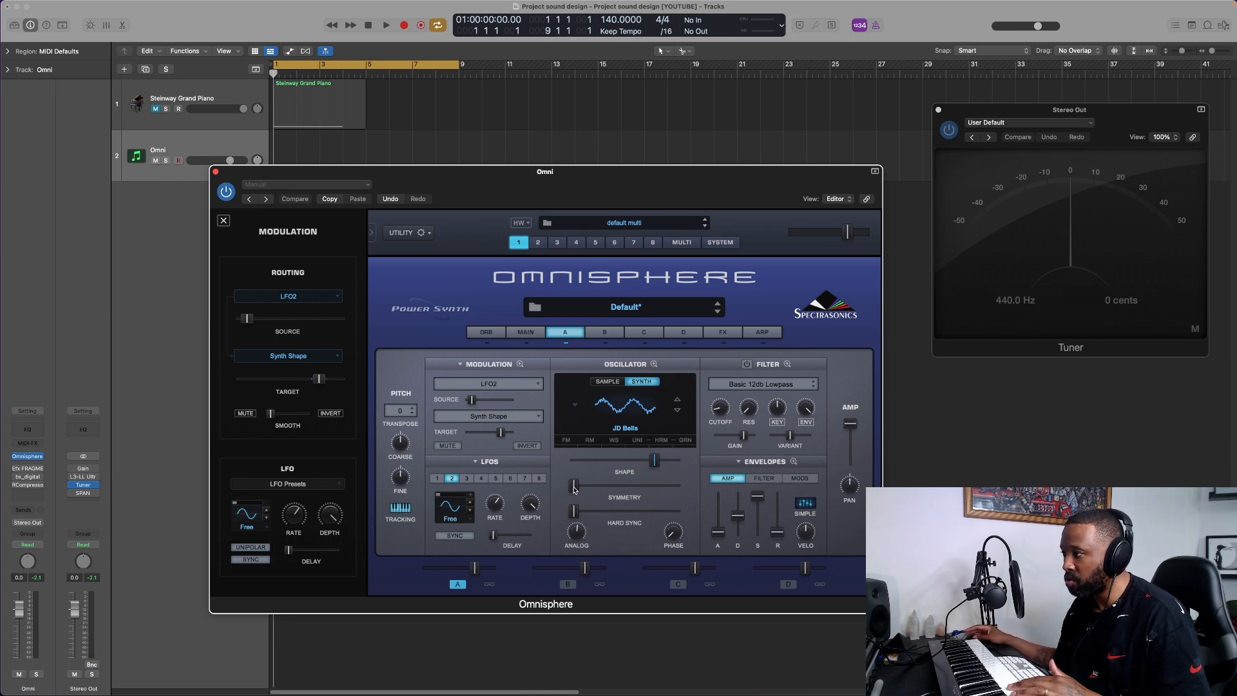
# Step: Raise the oscillator's Symmetry to about a quarter, modulate it with another LFO and adjust that LFO's rate
pyautogui.moveTo(574, 490); pyautogui.dragTo(602, 490)
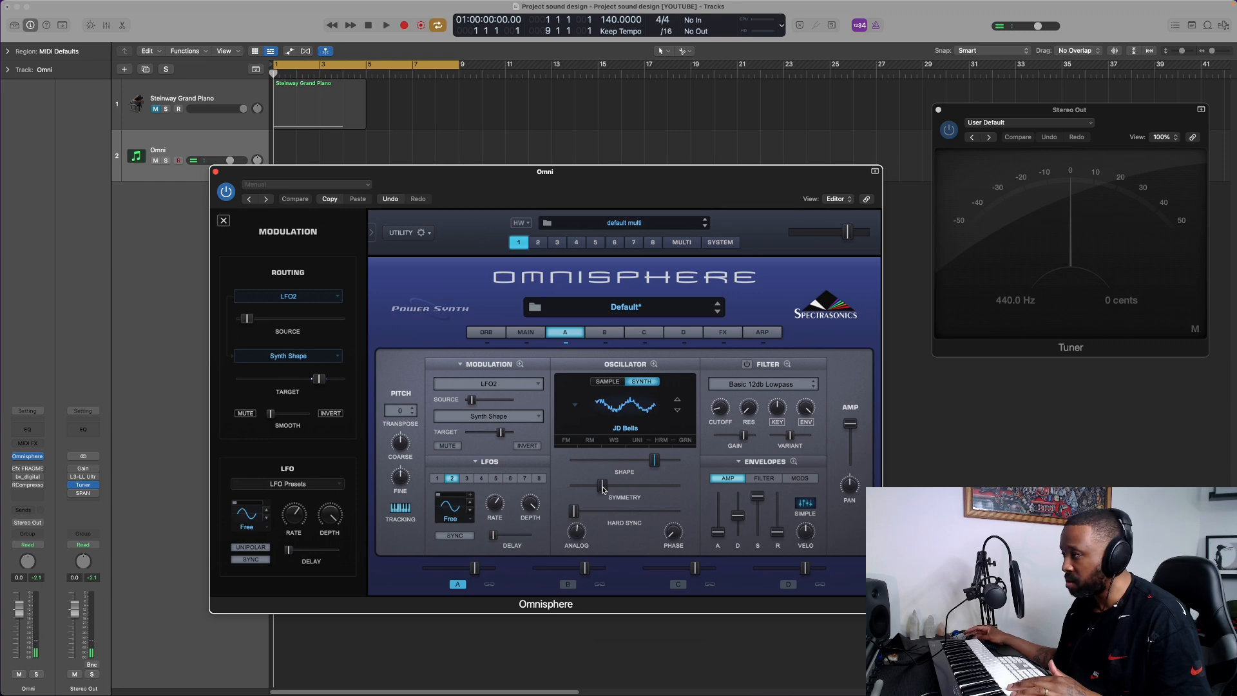
pyautogui.rightClick(603, 490)
pyautogui.moveTo(644, 511)
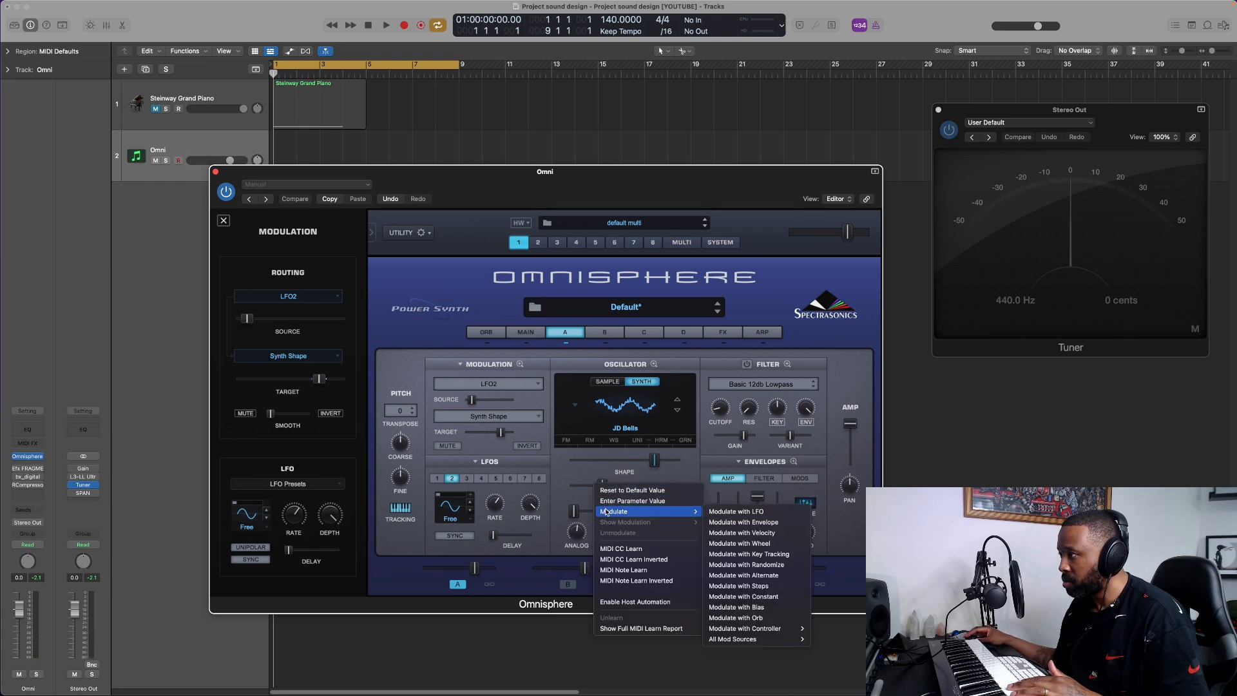
pyautogui.click(747, 511)
pyautogui.moveTo(603, 487); pyautogui.dragTo(600, 489)
pyautogui.moveTo(496, 496); pyautogui.dragTo(495, 504)
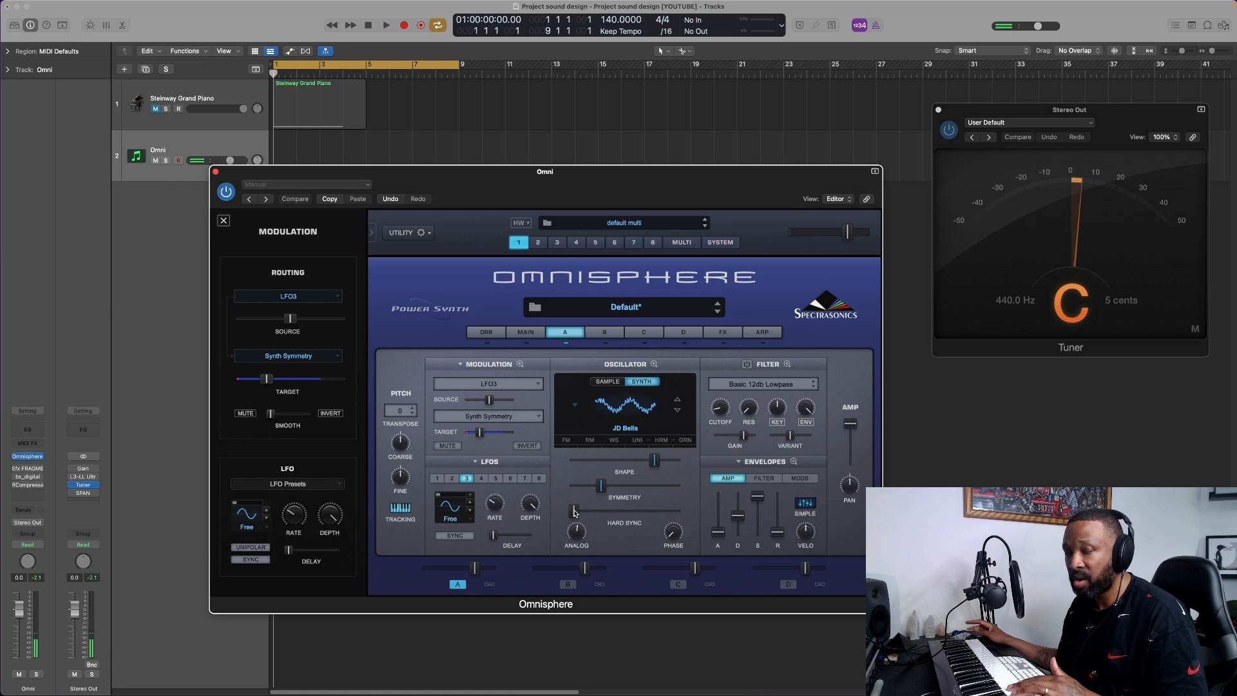
pyautogui.moveTo(575, 511)
pyautogui.mouseDown()
pyautogui.moveTo(620, 516)
pyautogui.moveTo(574, 516)
pyautogui.mouseUp()
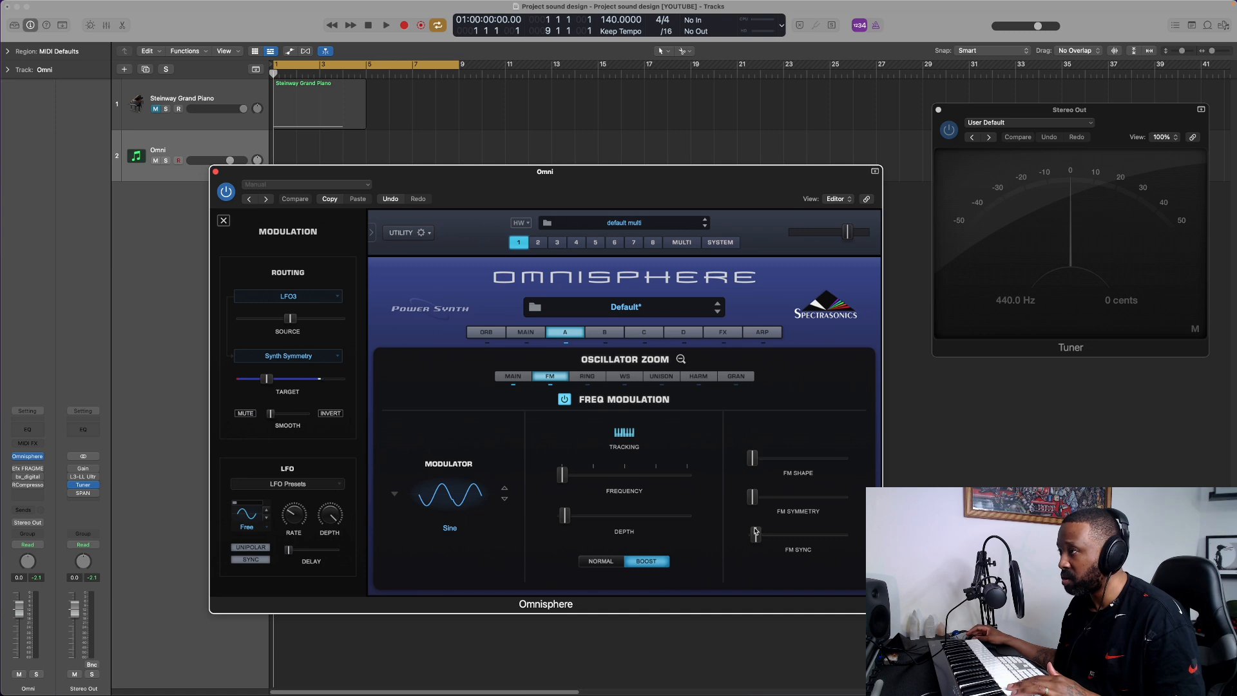
# Step: Apply ring modulation to layer A's oscillator with a Sine modulator, very low depth and high Ring Sync
pyautogui.click(598, 379)
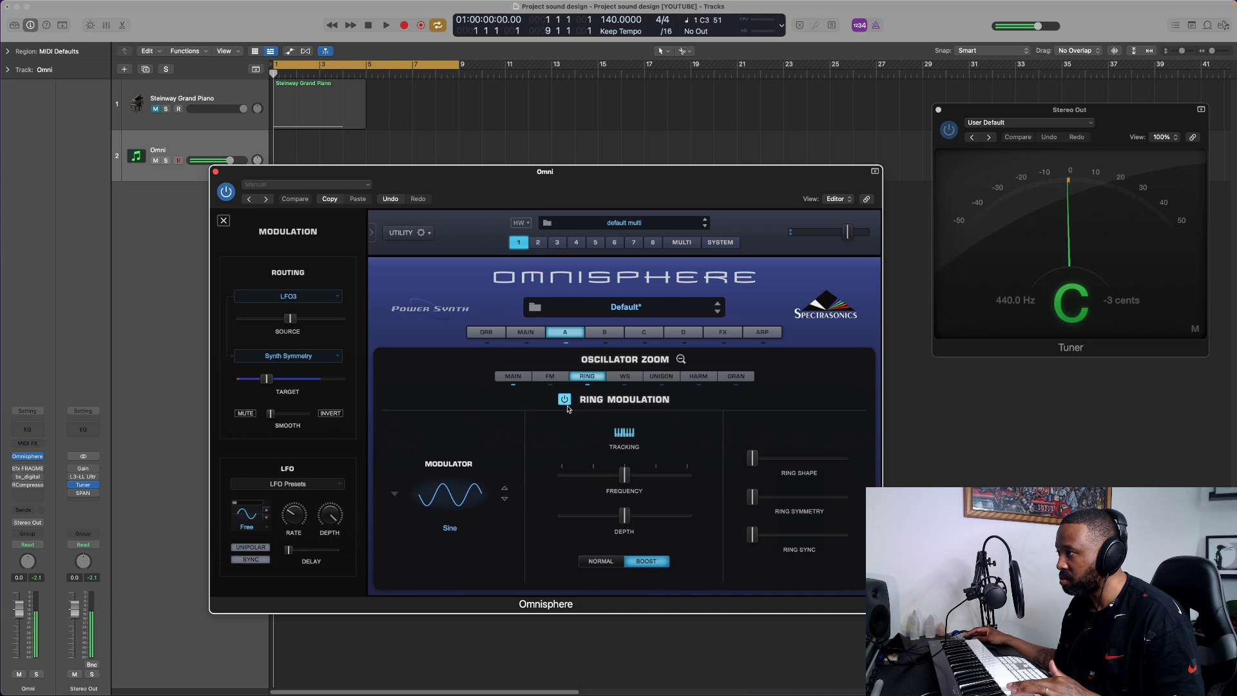
pyautogui.moveTo(627, 520); pyautogui.dragTo(566, 518)
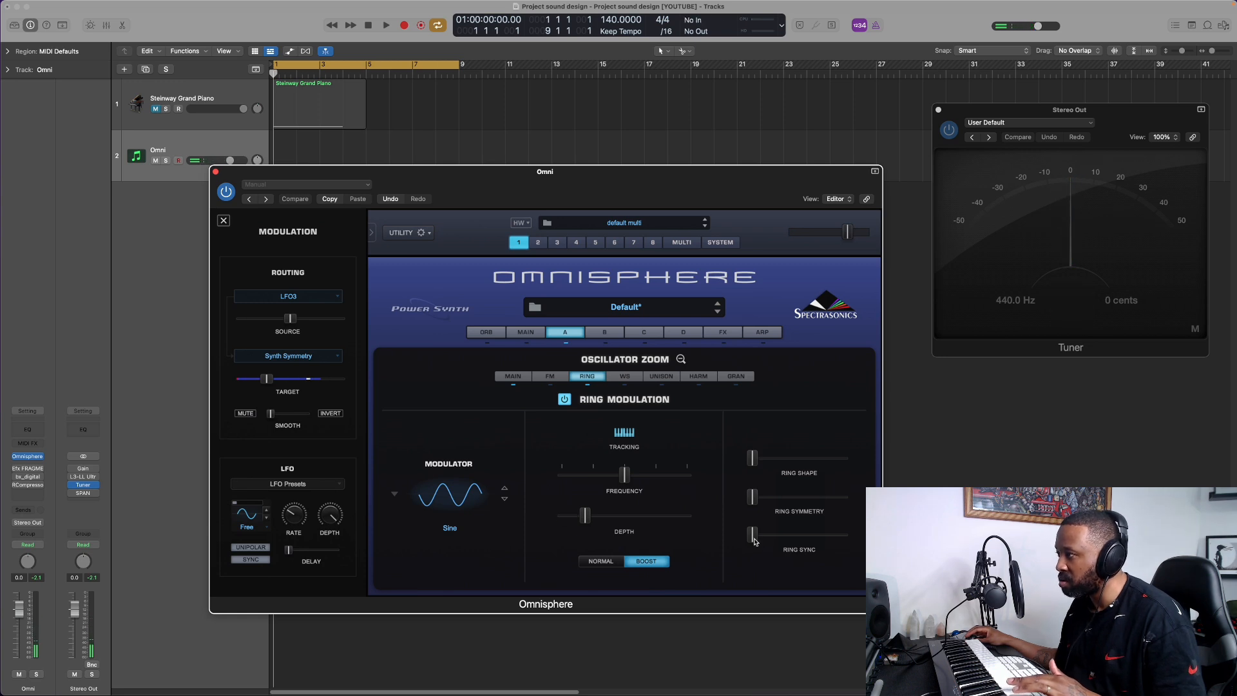
pyautogui.moveTo(756, 542); pyautogui.dragTo(838, 549)
pyautogui.moveTo(584, 520); pyautogui.dragTo(567, 518)
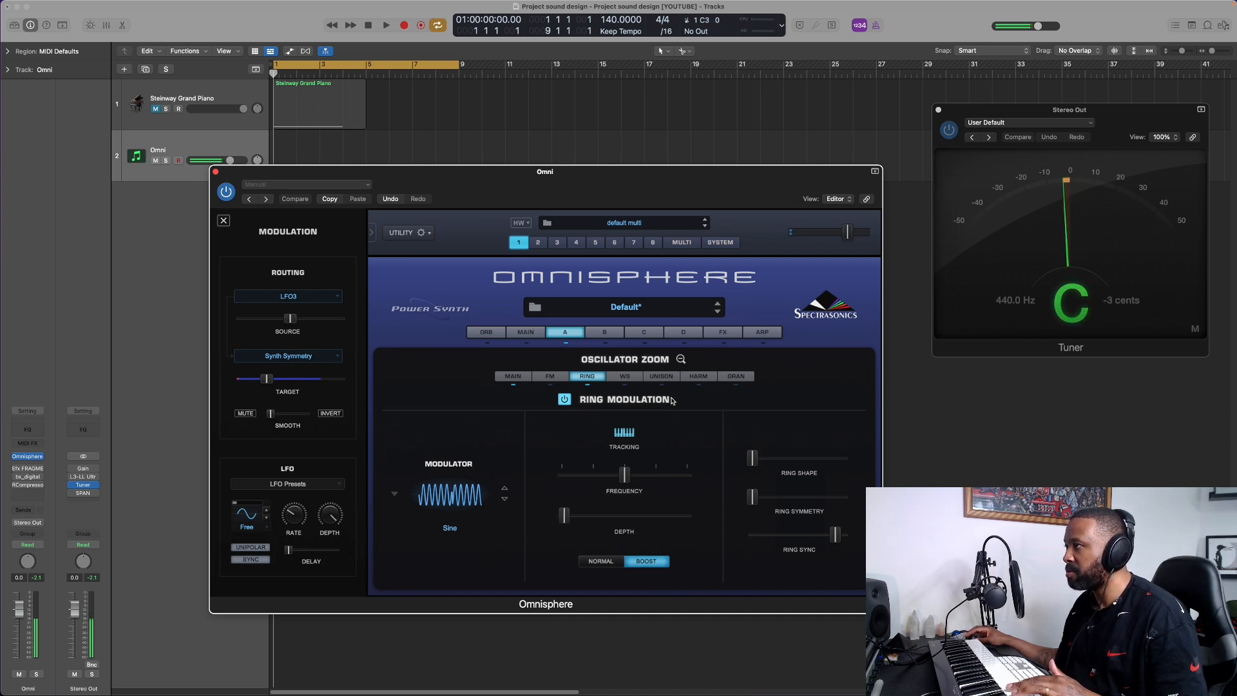
# Step: Enable Granular on layer A's oscillator, raise Intensity, Pitch Grains and Detuning slightly, and try different Grain Depth amounts
pyautogui.click(734, 377)
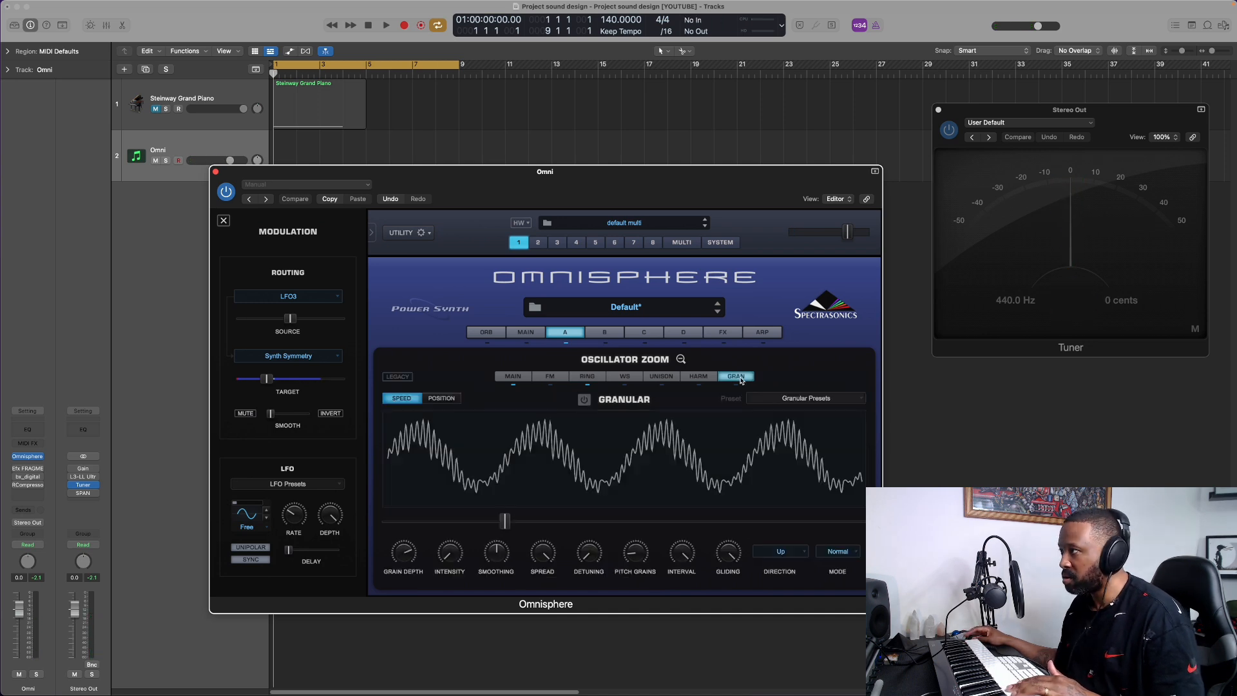
pyautogui.click(584, 400)
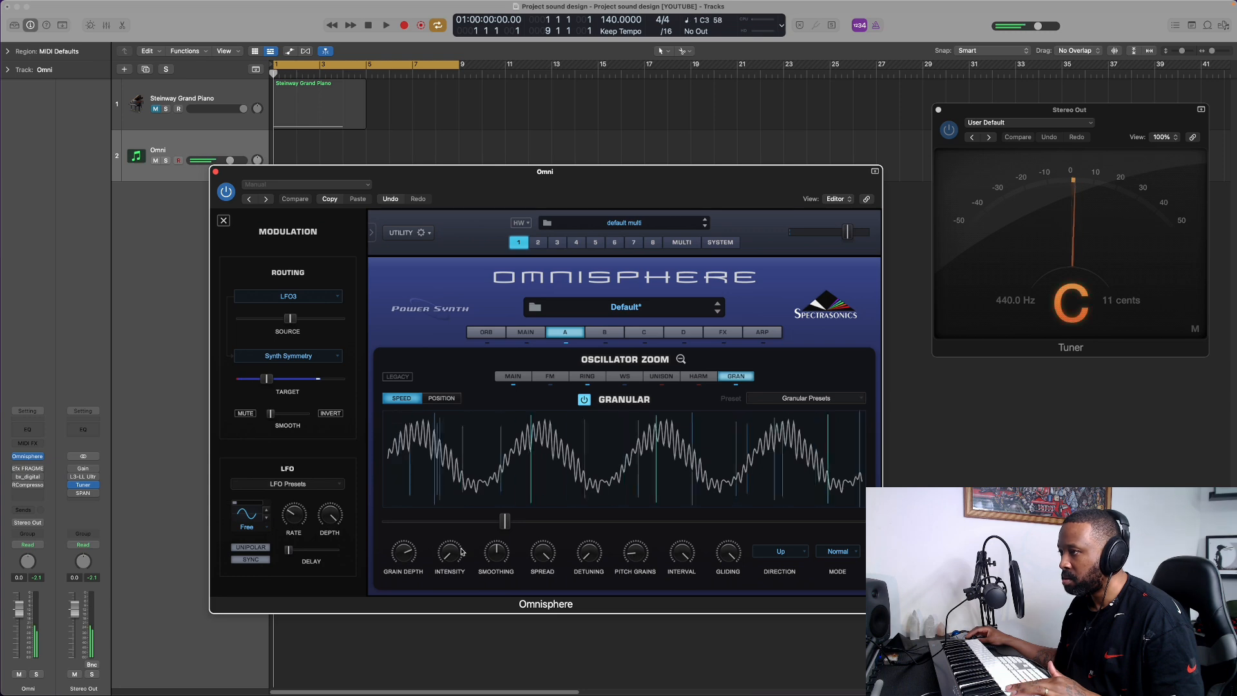
pyautogui.moveTo(453, 555); pyautogui.dragTo(443, 518)
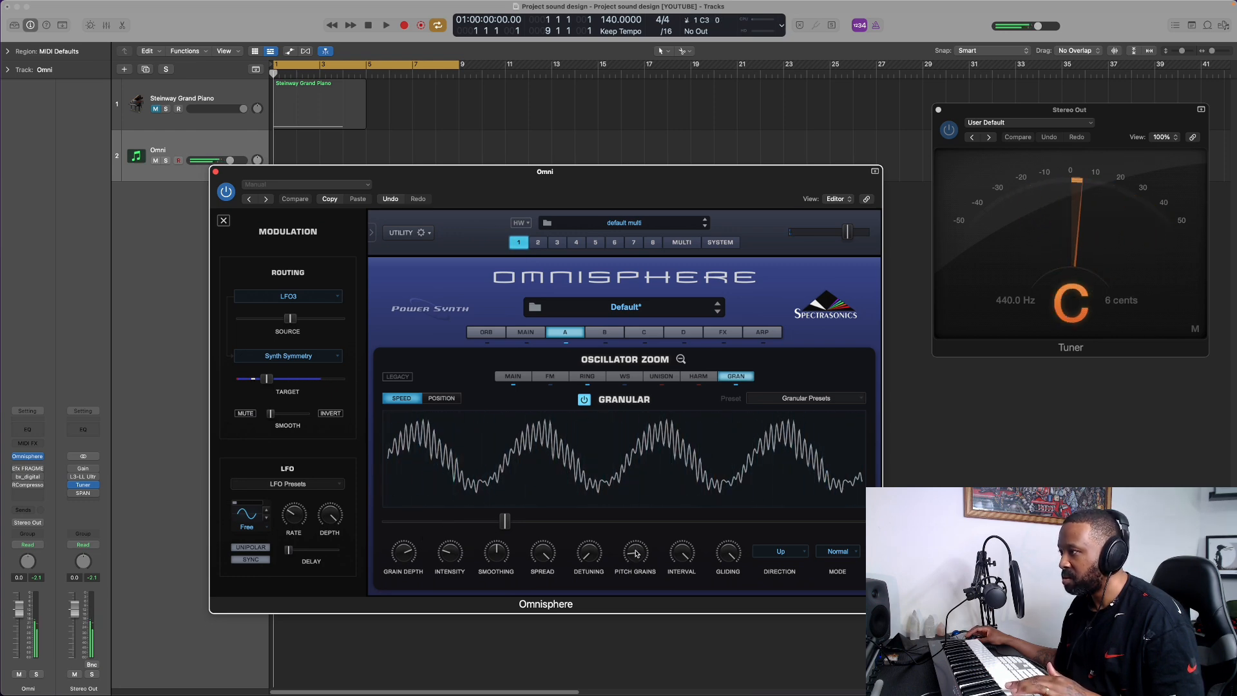
pyautogui.moveTo(636, 552); pyautogui.dragTo(632, 531)
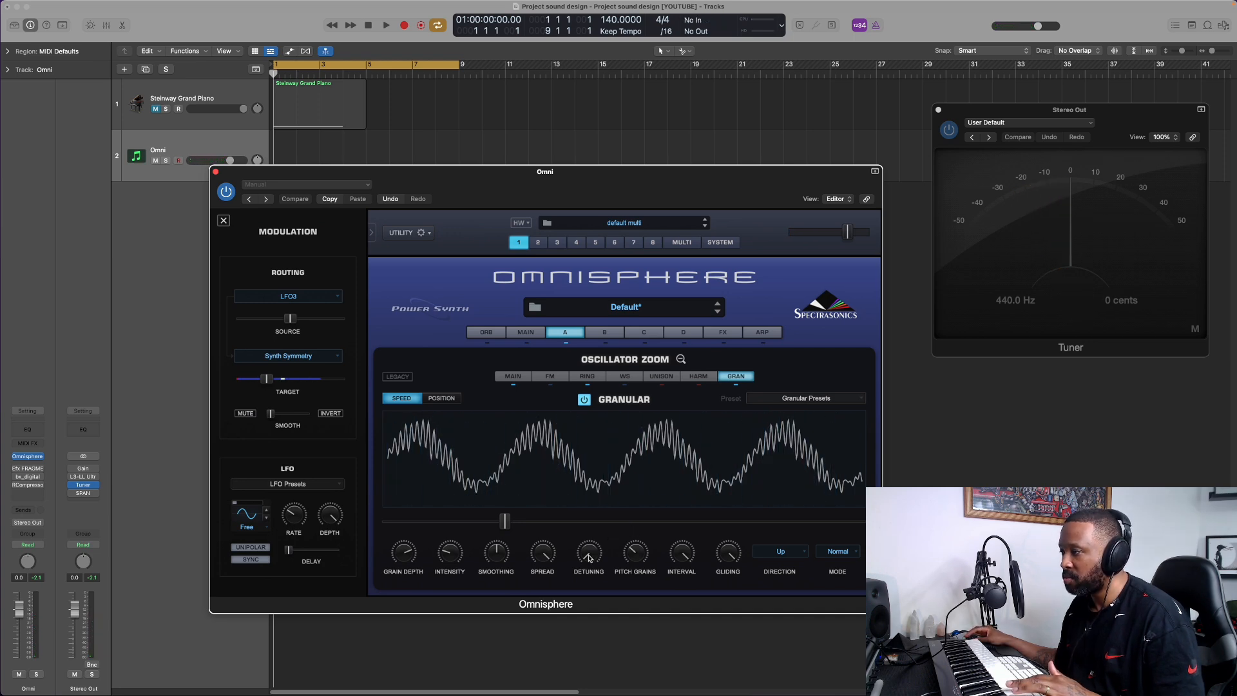
pyautogui.moveTo(588, 558); pyautogui.dragTo(579, 521)
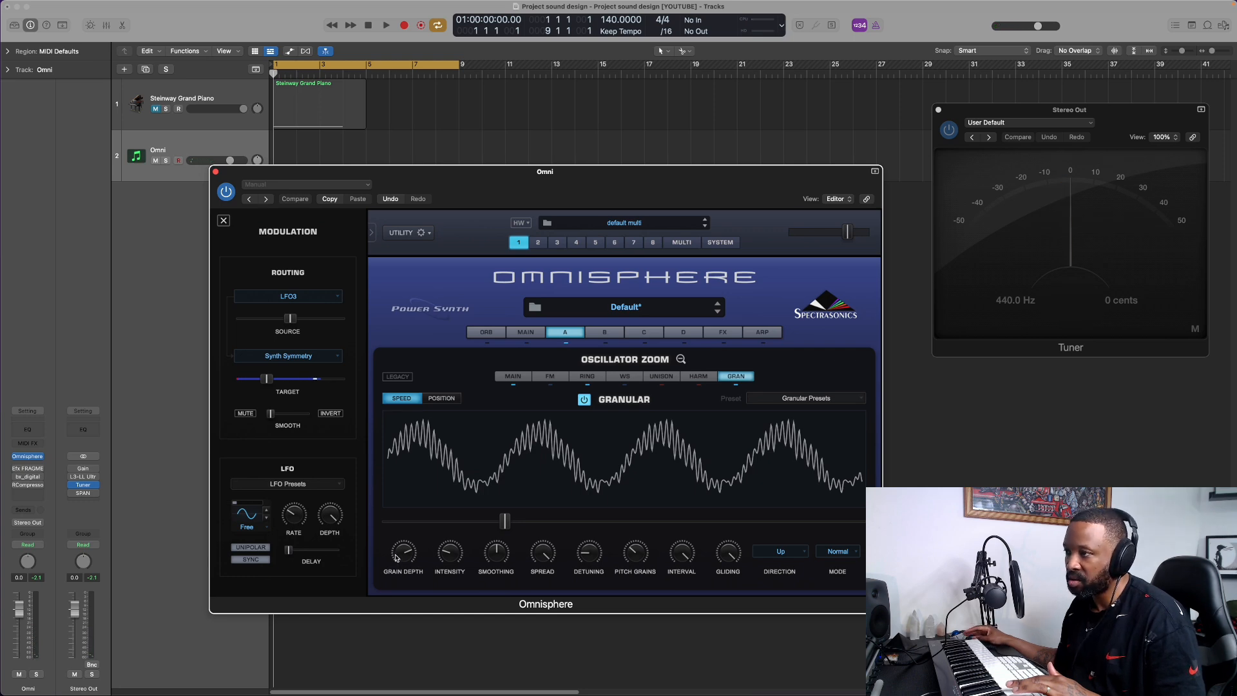
pyautogui.moveTo(405, 550)
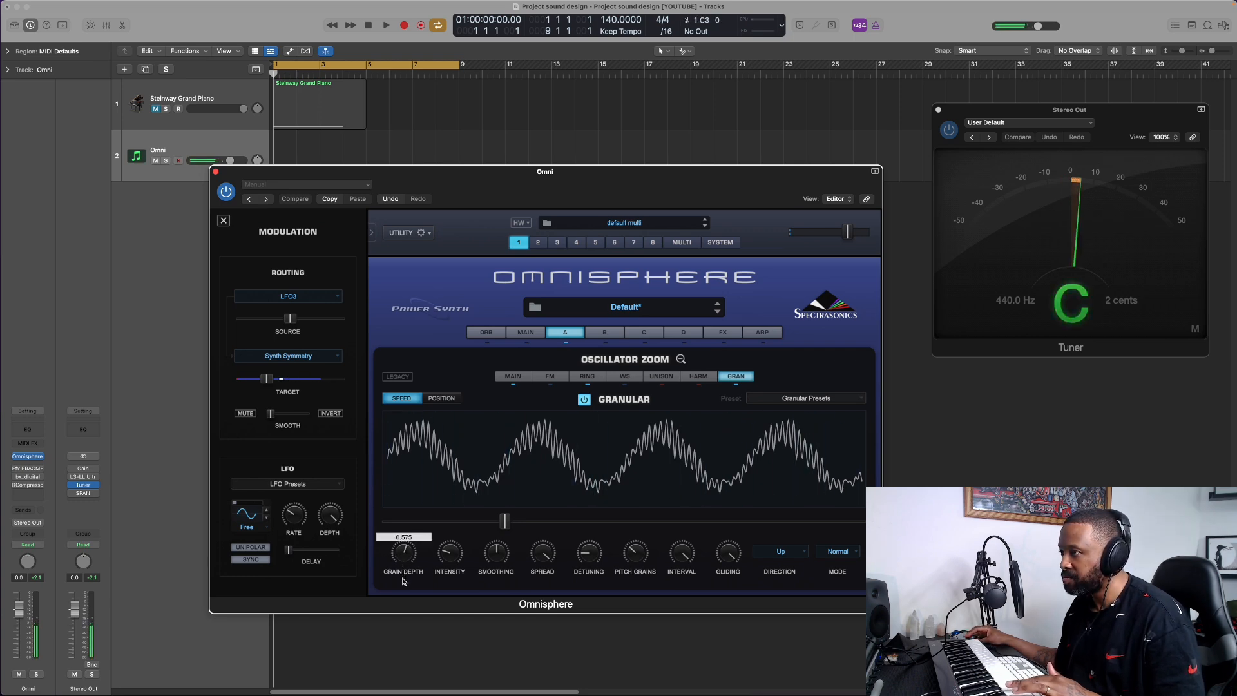
pyautogui.moveTo(405, 549); pyautogui.dragTo(408, 598)
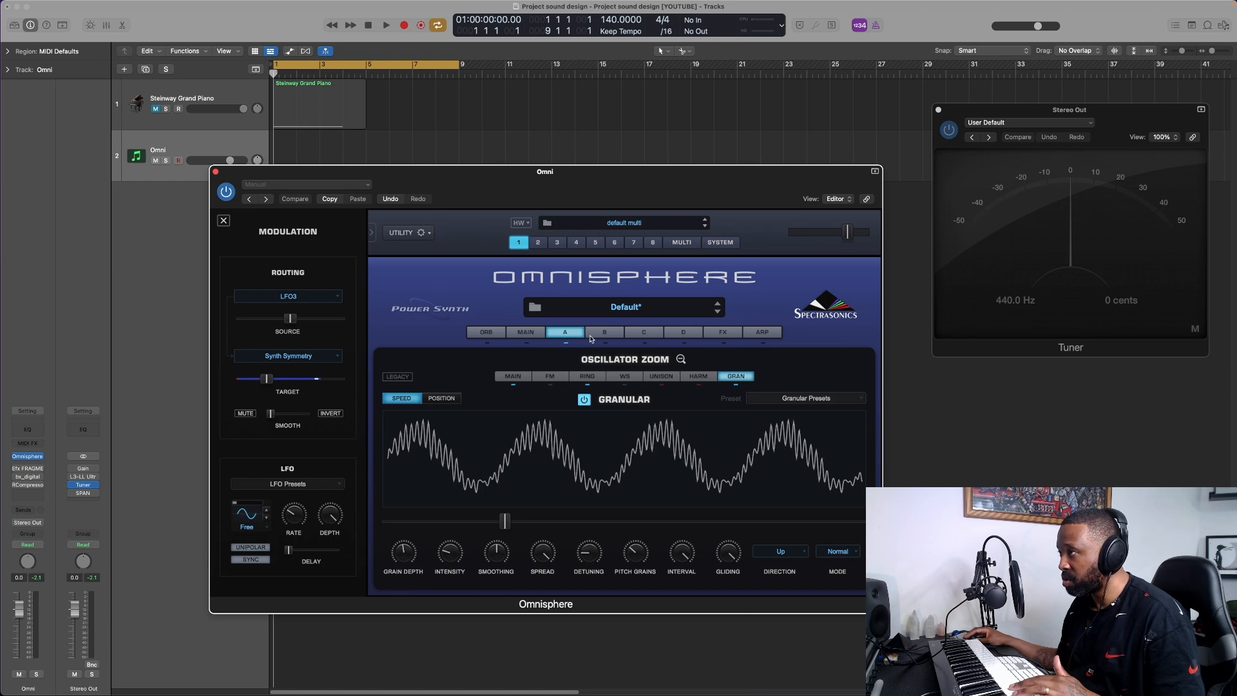
# Step: Set layer B's oscillator to Sample and filter its soundsources by the Plucky timbre
pyautogui.click(605, 332)
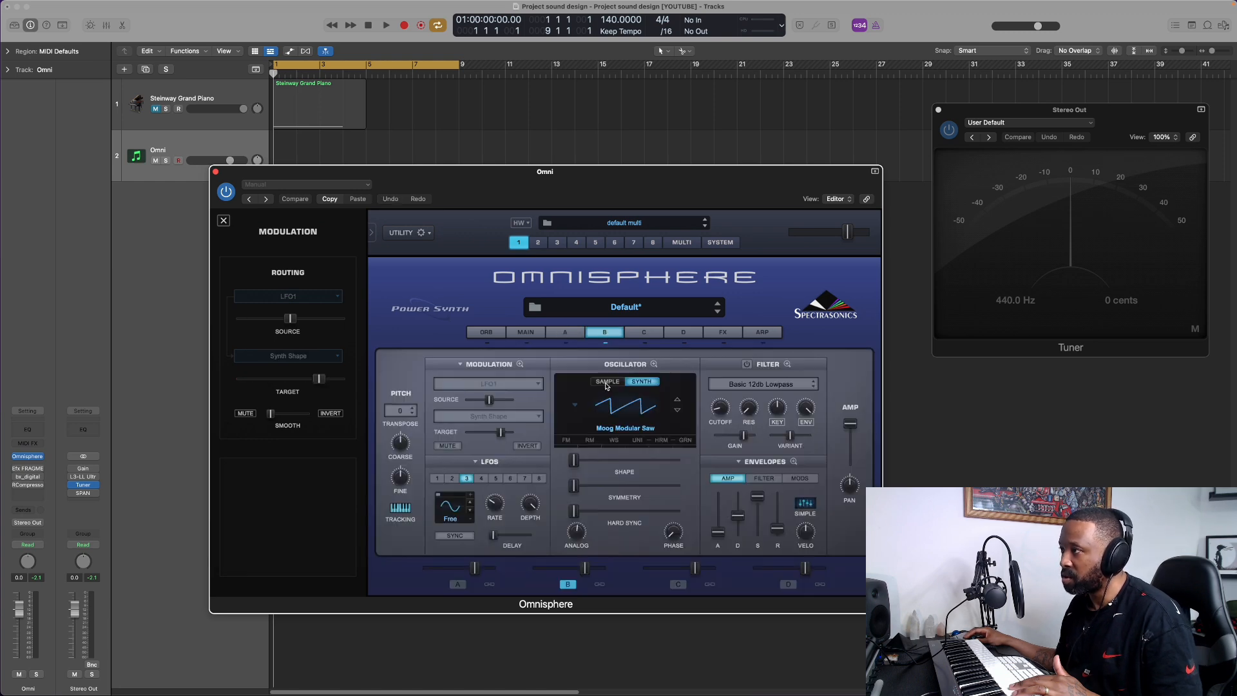
pyautogui.click(607, 382)
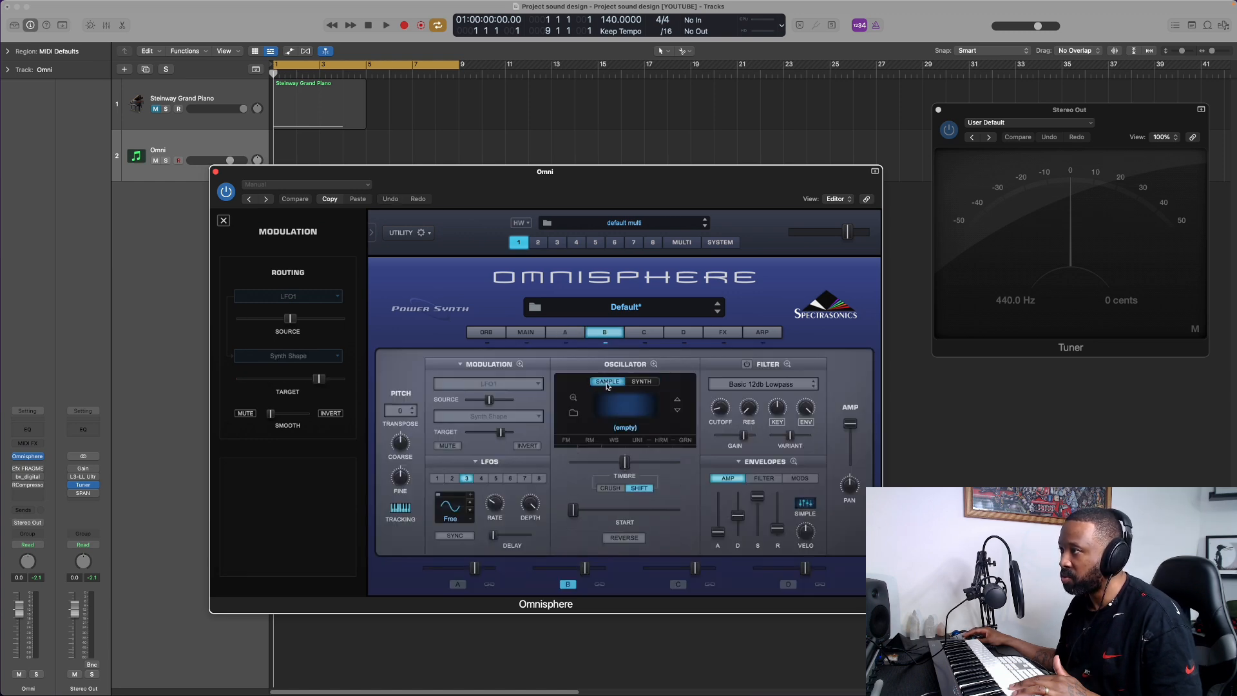
pyautogui.click(630, 411)
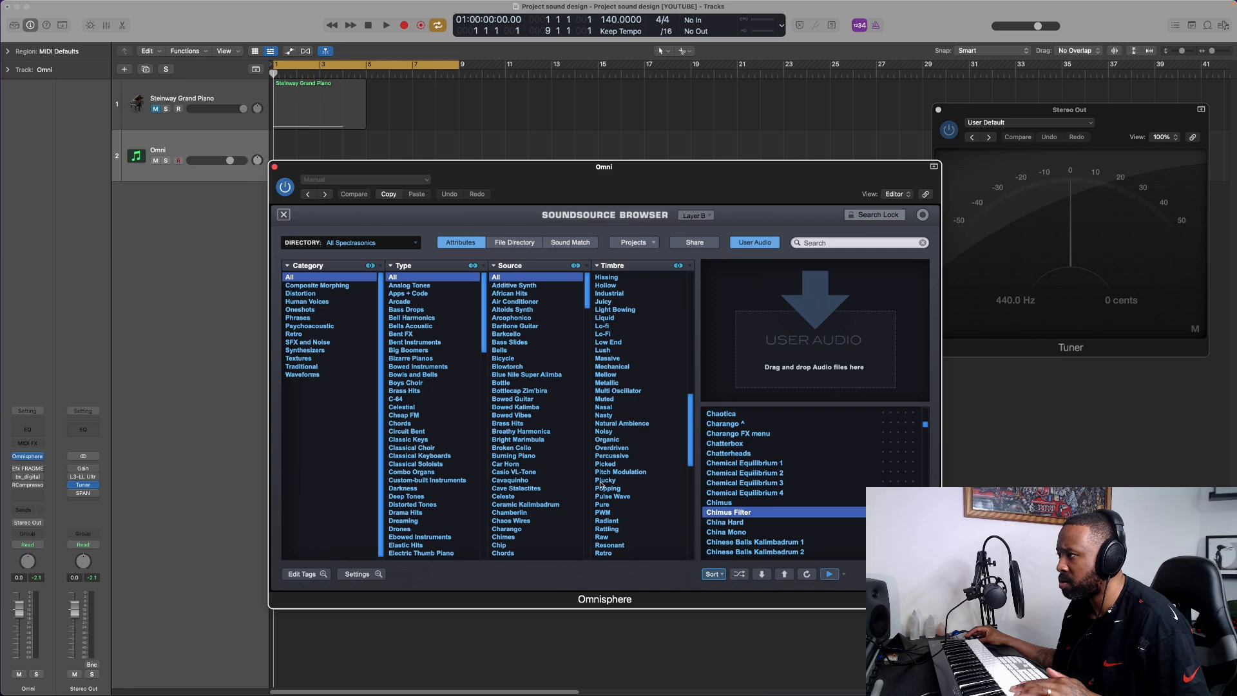
pyautogui.click(605, 480)
# Step: Audition the plucky soundsources, load Cedar into layer B and compare it with layer A
pyautogui.click(750, 414)
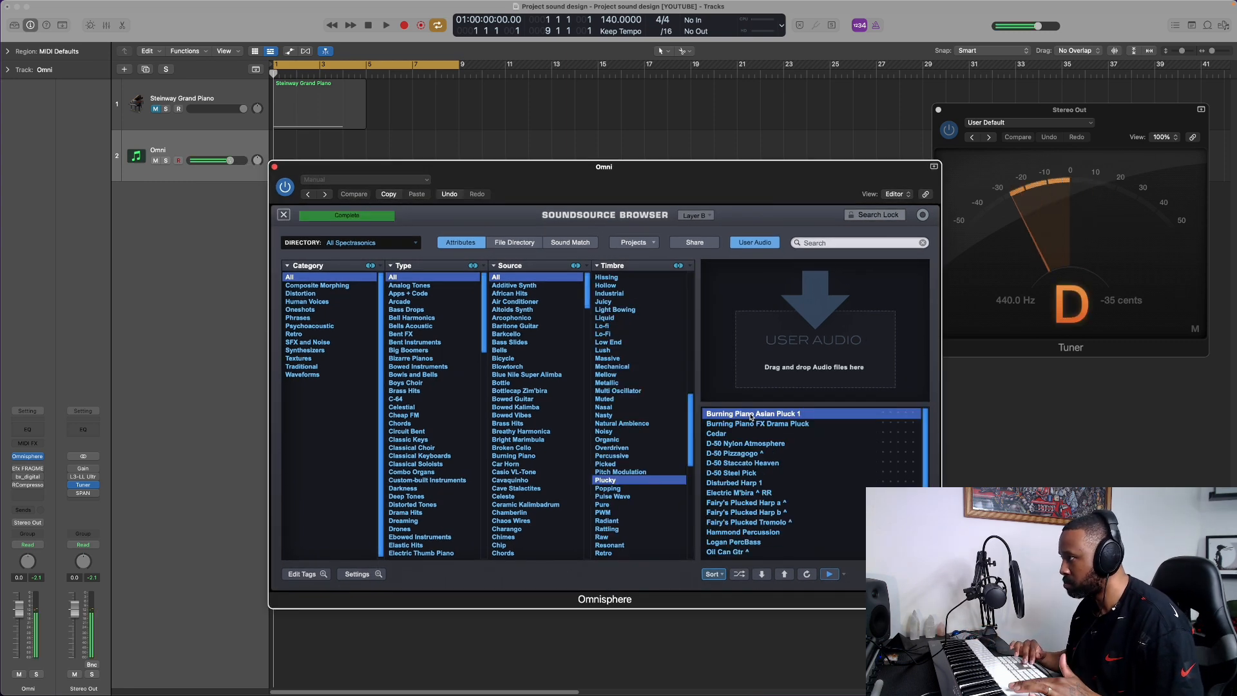
pyautogui.press('Down')
pyautogui.press('Down')
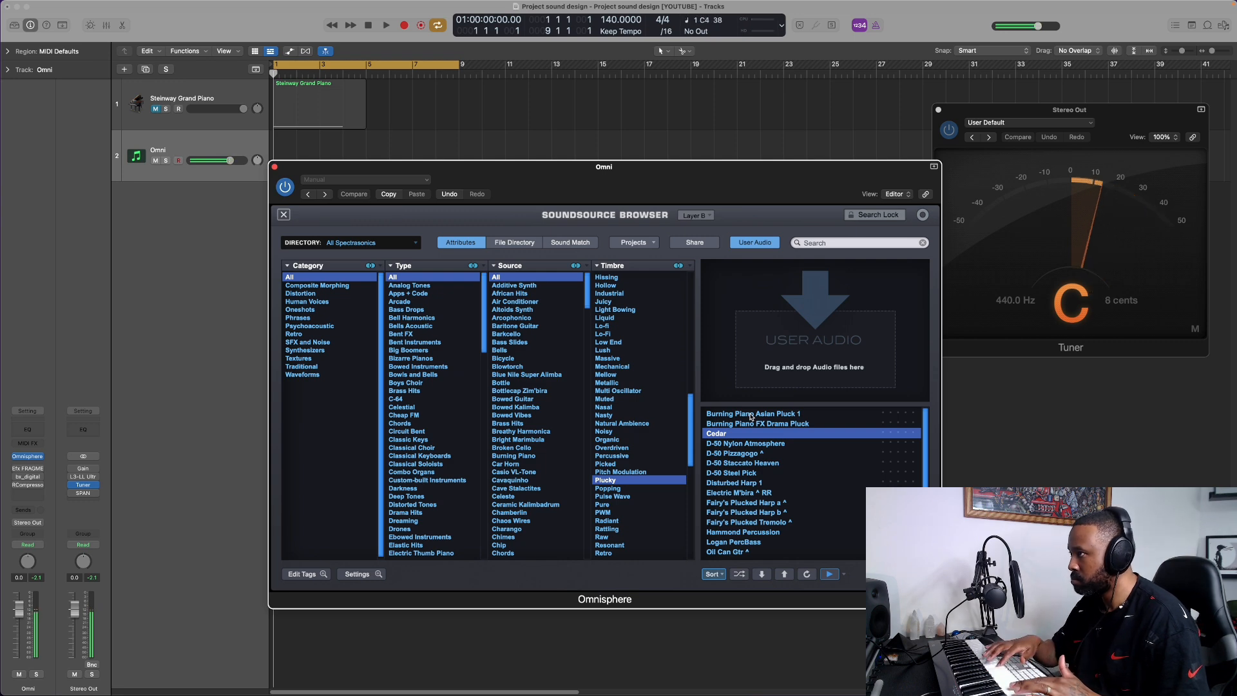
pyautogui.doubleClick(717, 438)
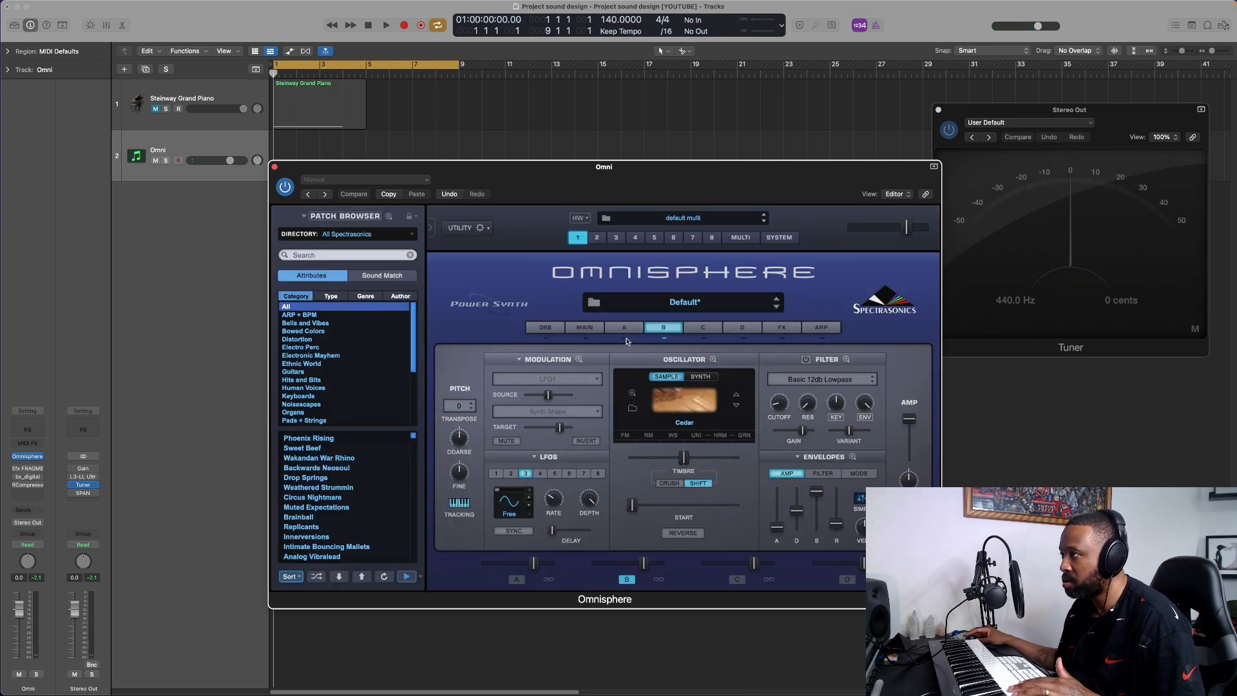
pyautogui.click(624, 328)
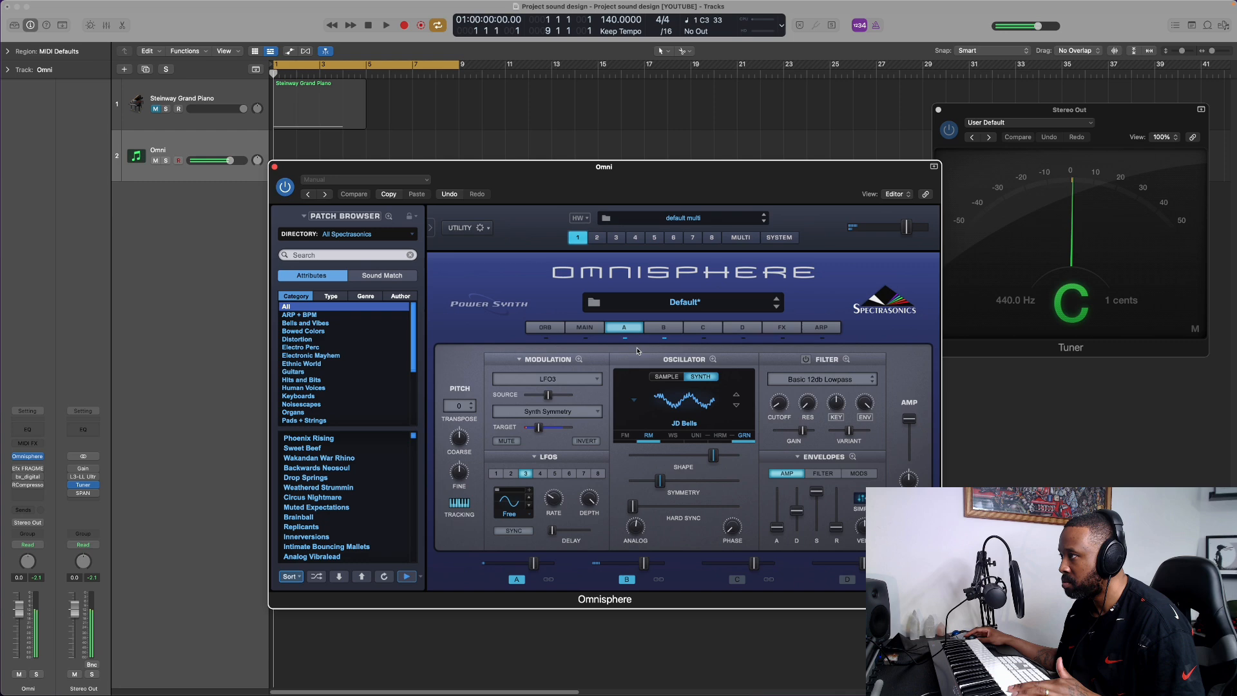
pyautogui.click(663, 328)
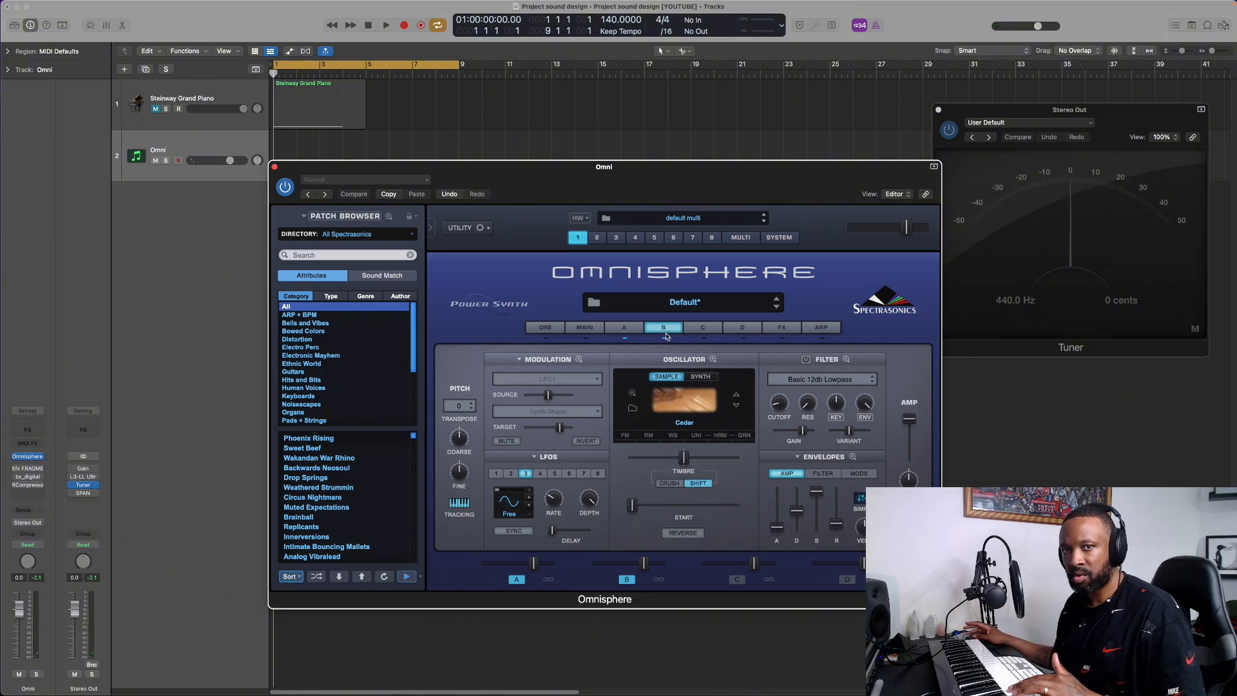
# Step: Set layer B's transpose to +12
pyautogui.click(457, 407)
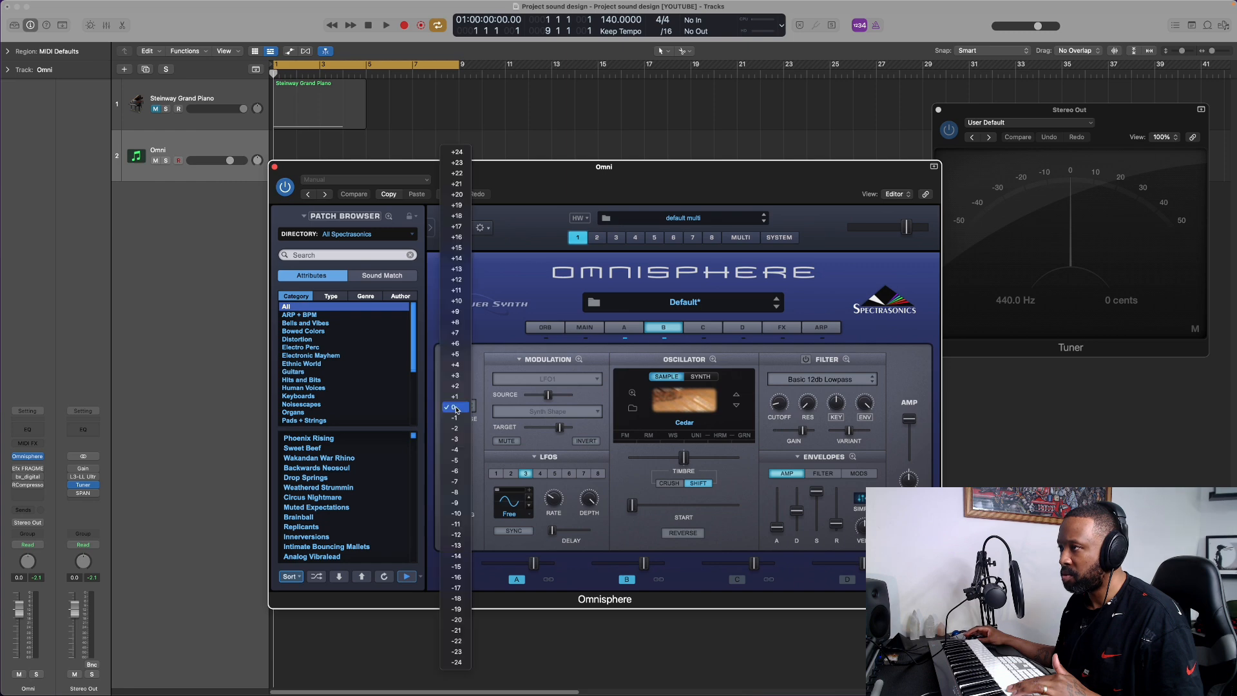
pyautogui.click(455, 280)
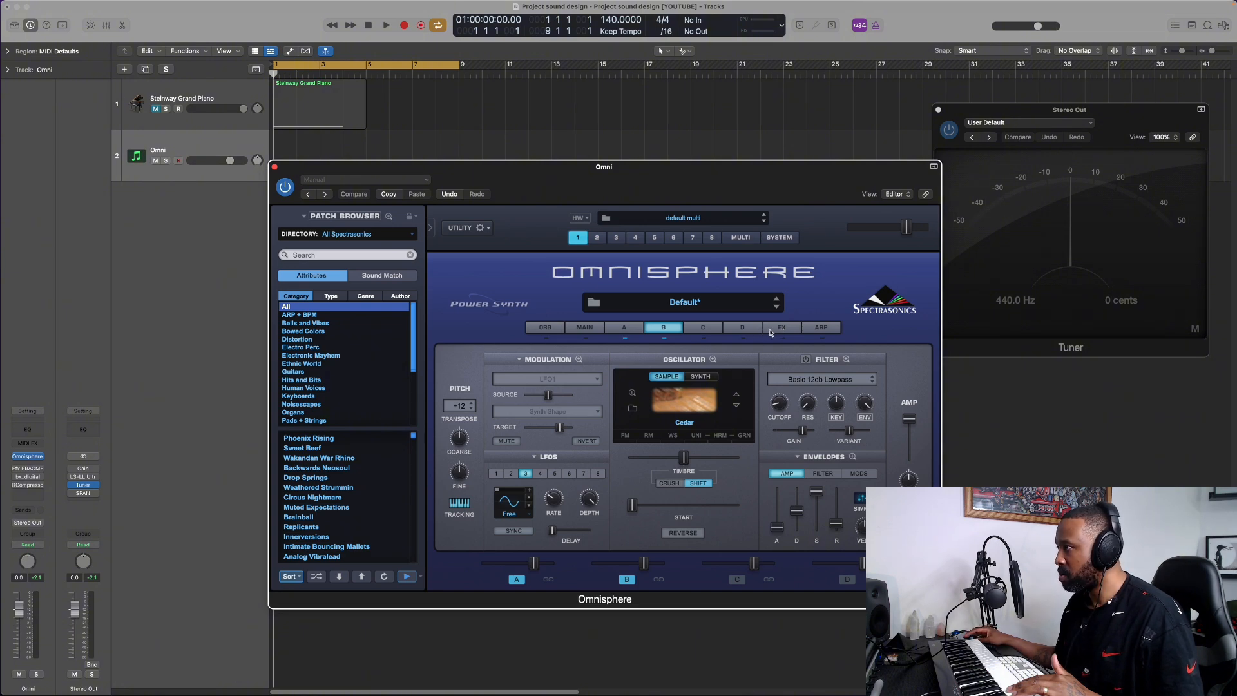
# Step: Add a Parametric 3-Band EQ to the first effect slot of layer B and reduce its low-band gain
pyautogui.click(782, 330)
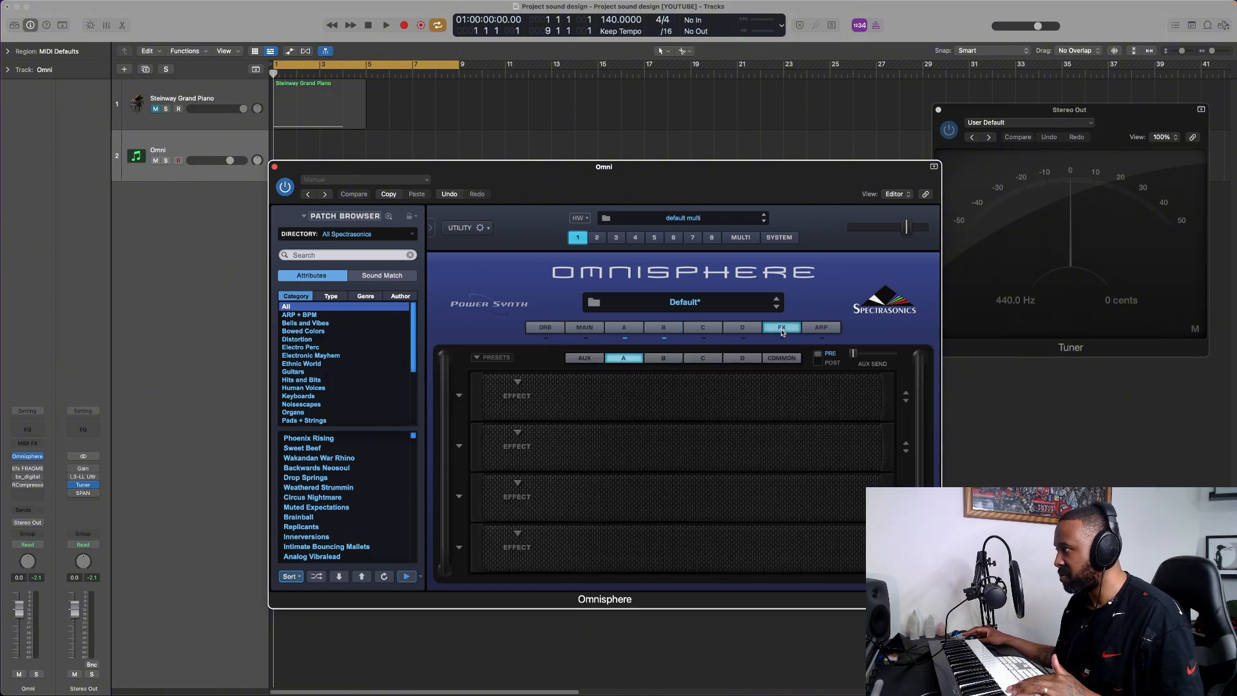
pyautogui.click(665, 359)
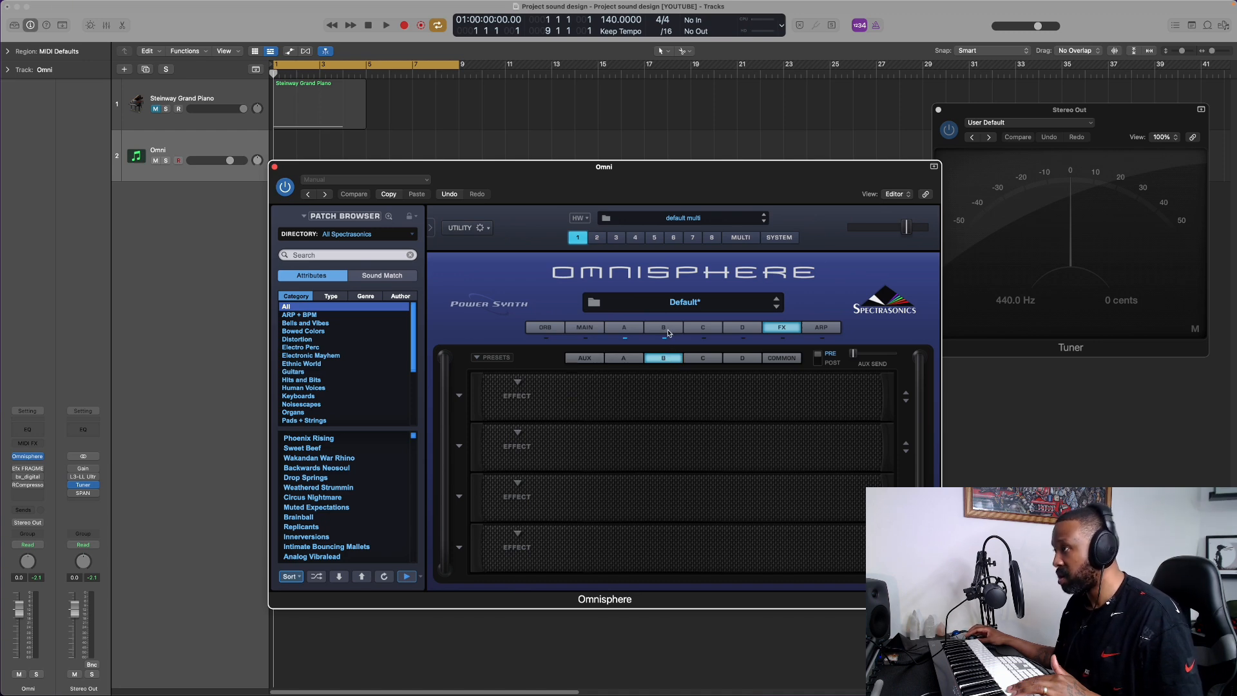
pyautogui.click(518, 385)
pyautogui.moveTo(548, 414)
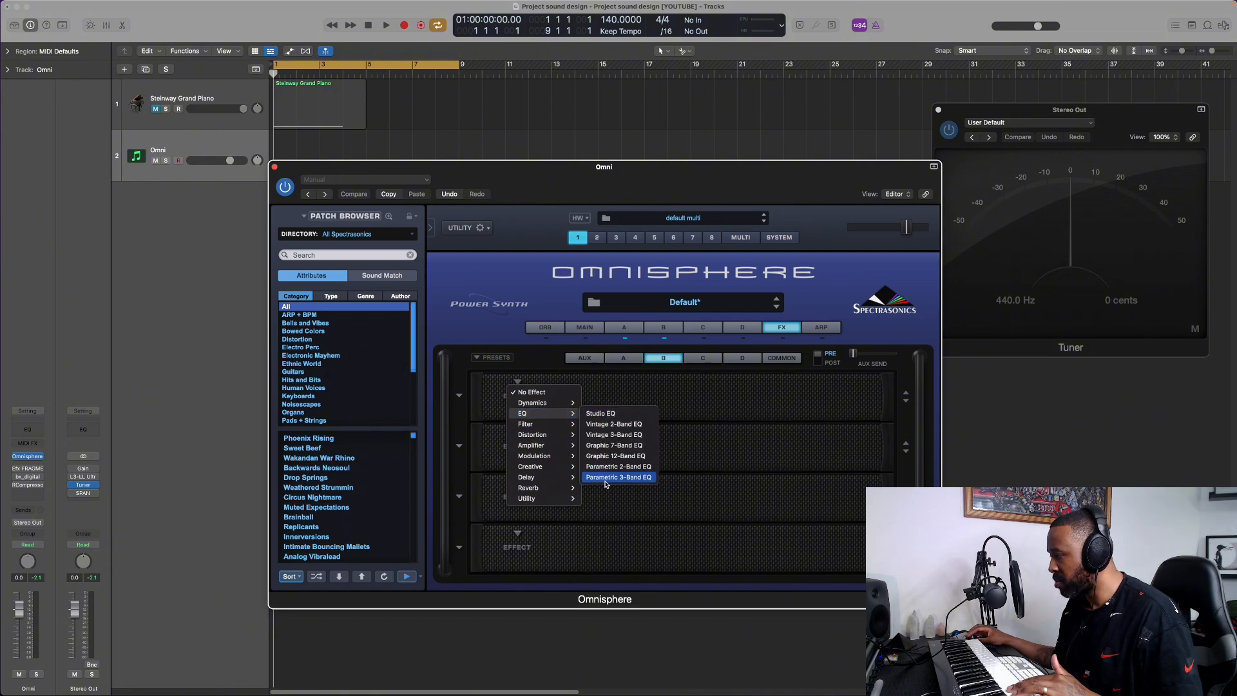
pyautogui.click(635, 479)
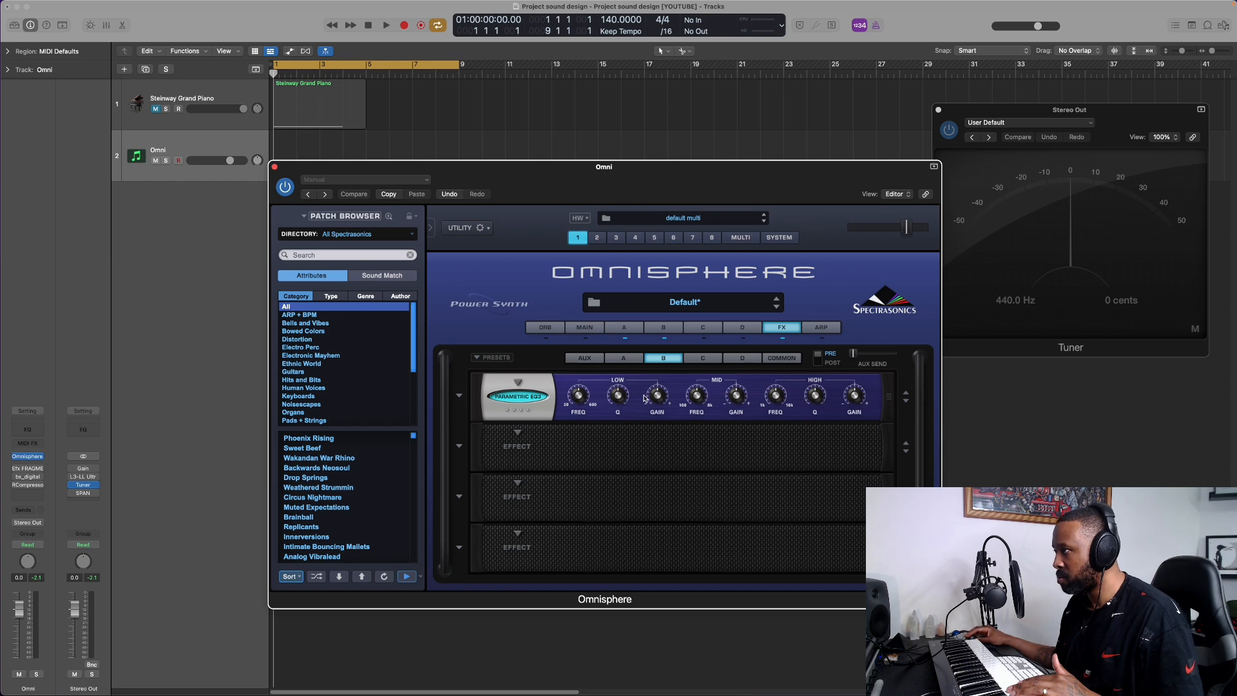
pyautogui.moveTo(580, 396)
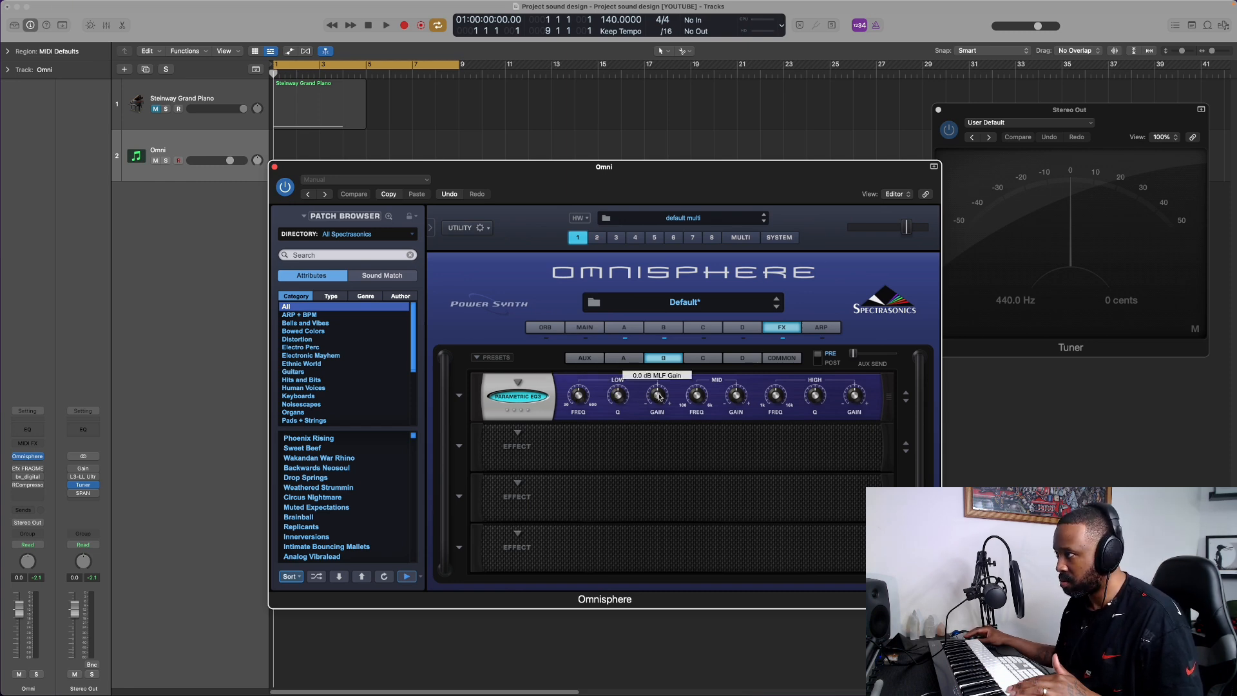
pyautogui.moveTo(658, 396); pyautogui.dragTo(657, 423)
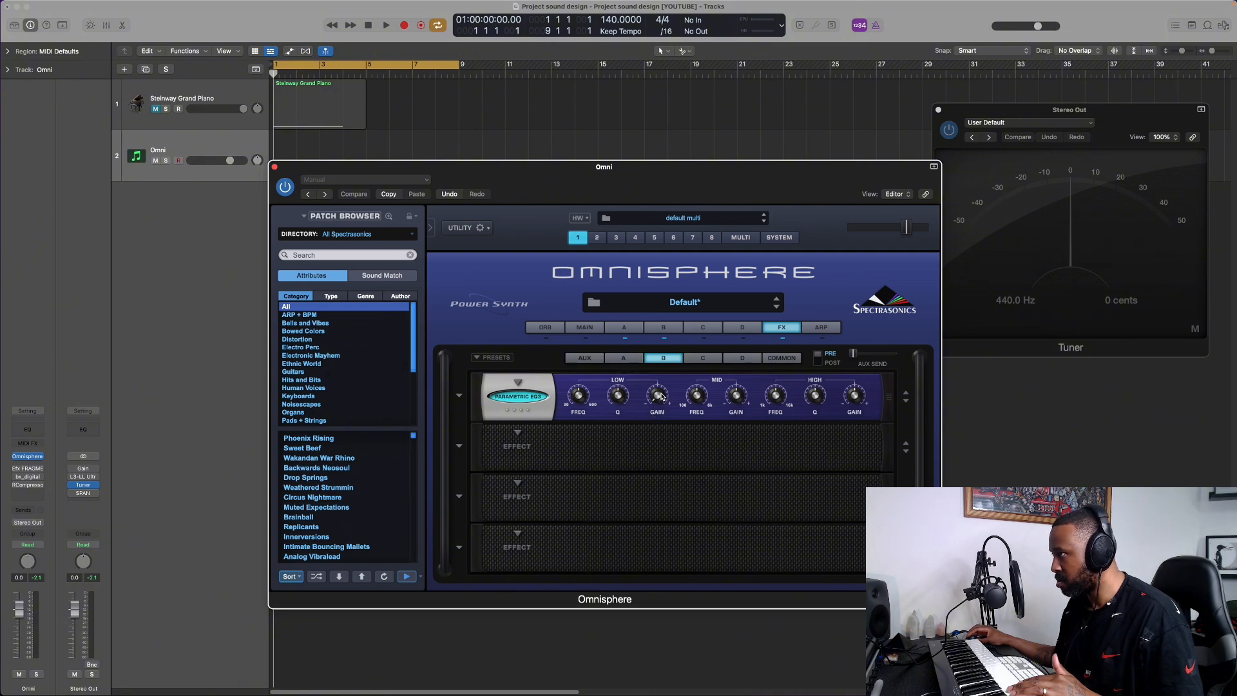
# Step: Enable Granular on layer B's oscillator and adjust Grain Depth and Pitch Grains
pyautogui.click(663, 329)
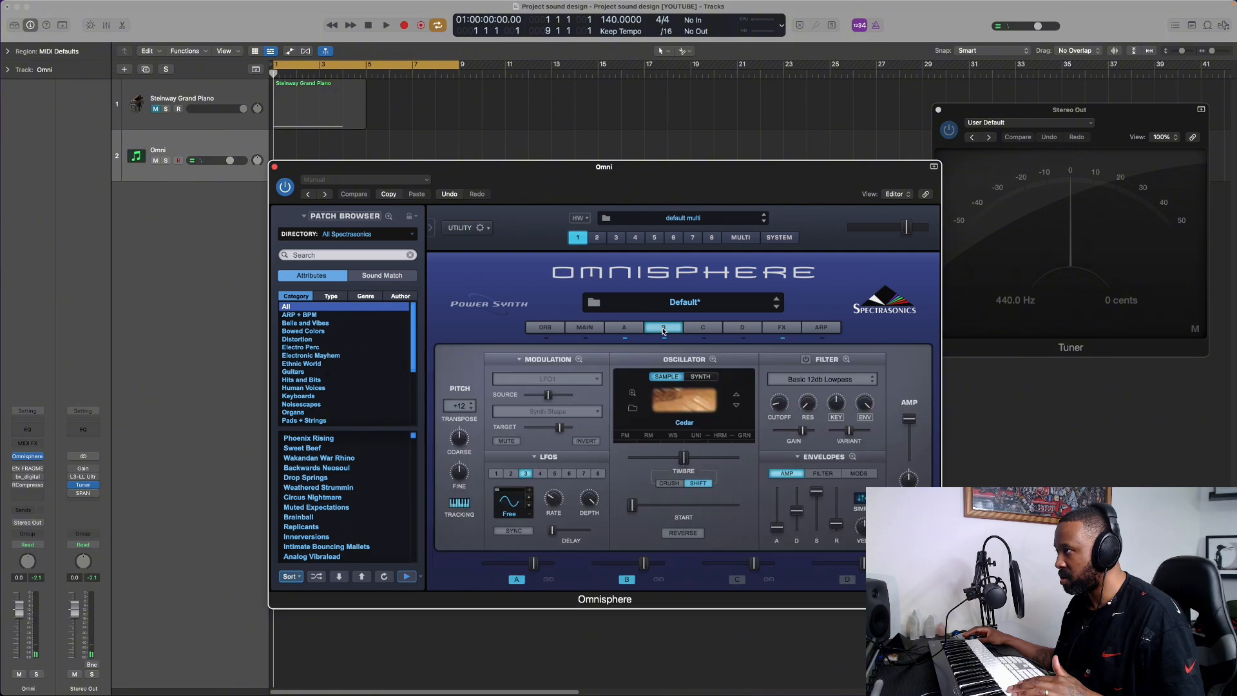
pyautogui.click(696, 438)
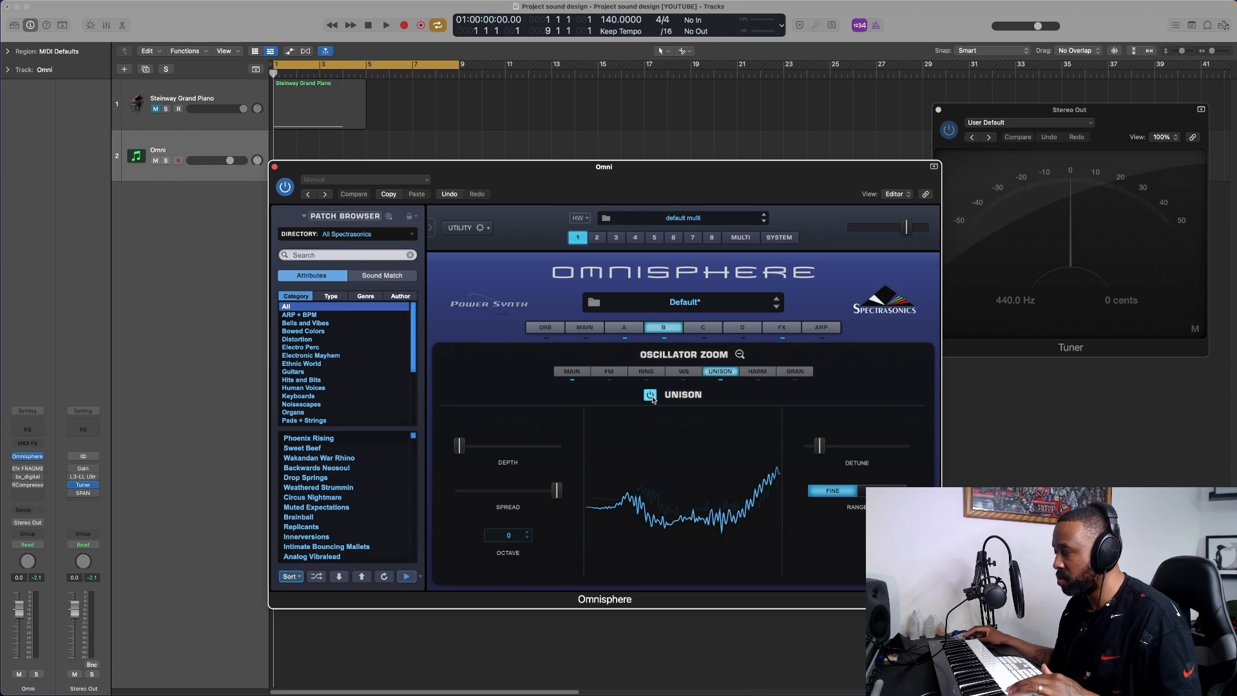
pyautogui.click(795, 372)
pyautogui.click(643, 394)
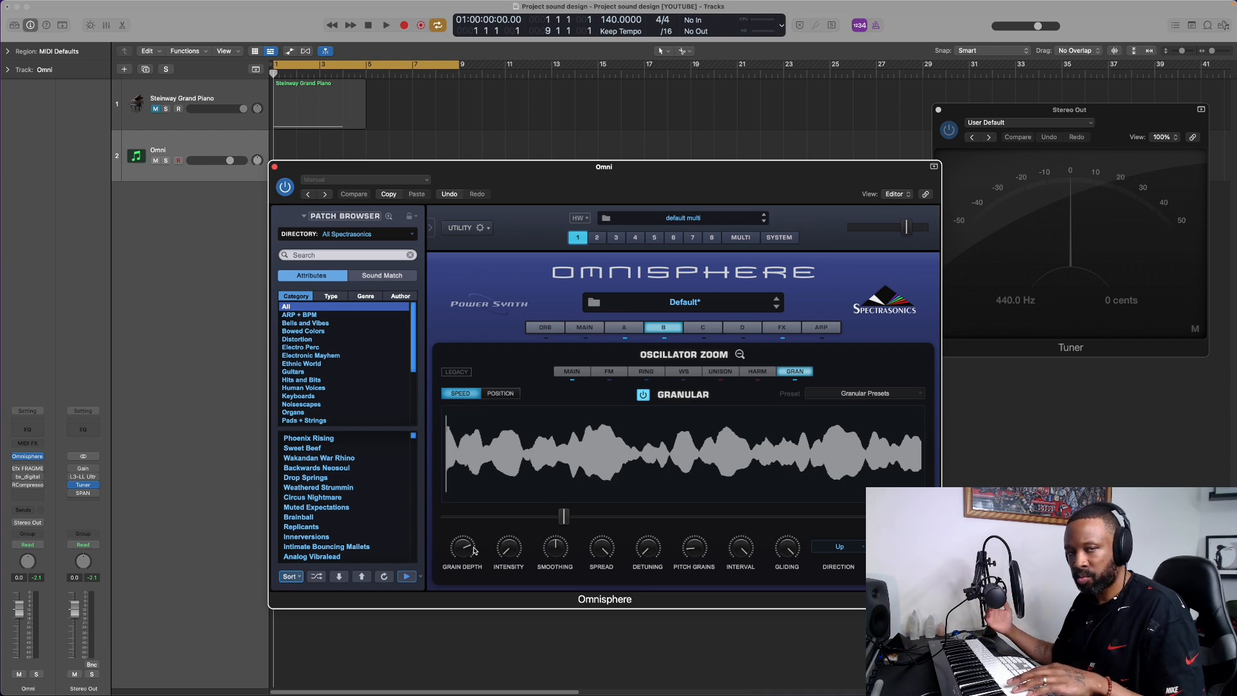
pyautogui.moveTo(473, 550); pyautogui.dragTo(507, 504)
pyautogui.moveTo(694, 548)
pyautogui.mouseDown()
pyautogui.moveTo(693, 519)
pyautogui.moveTo(686, 531)
pyautogui.mouseUp()
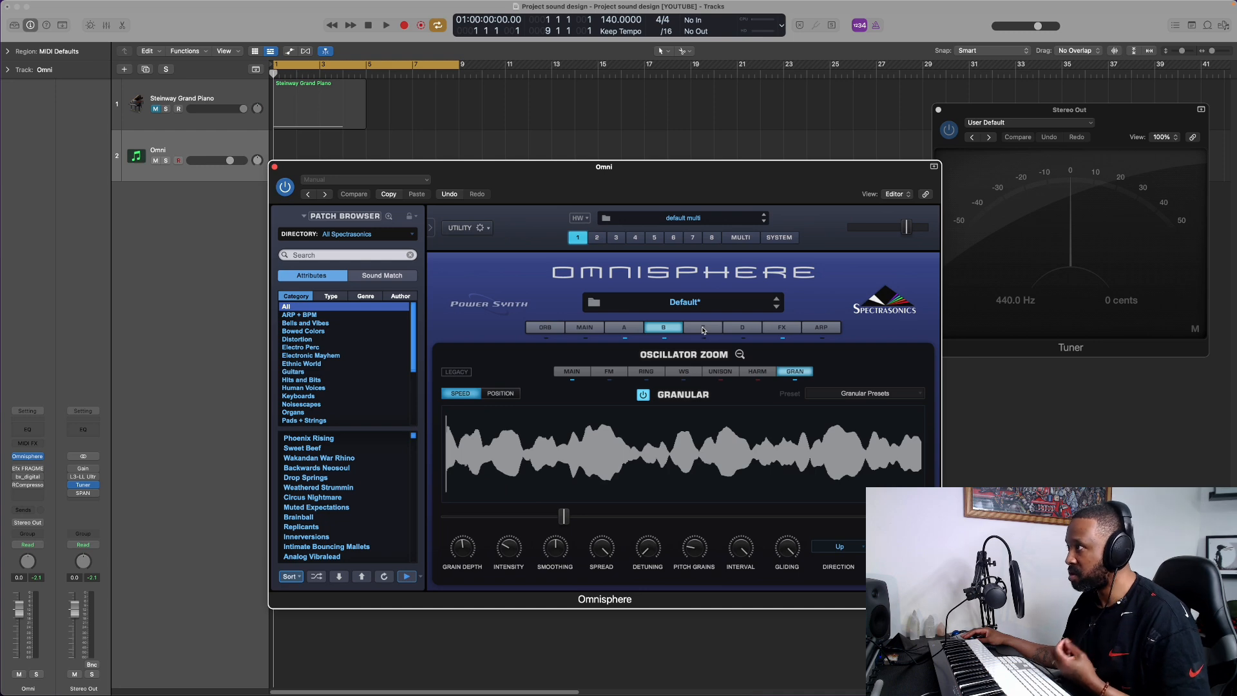
# Step: Load the Clean Bells digital wavetable from the Bell group into layer C's synth oscillator
pyautogui.click(702, 328)
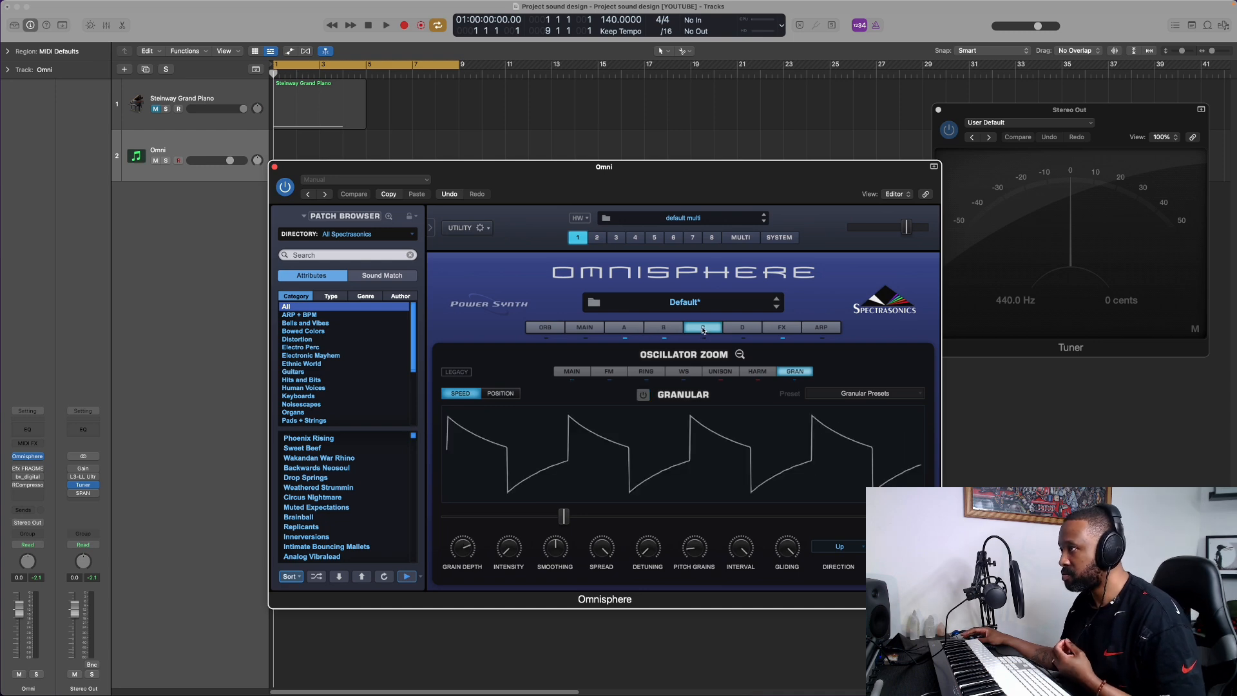
pyautogui.click(739, 355)
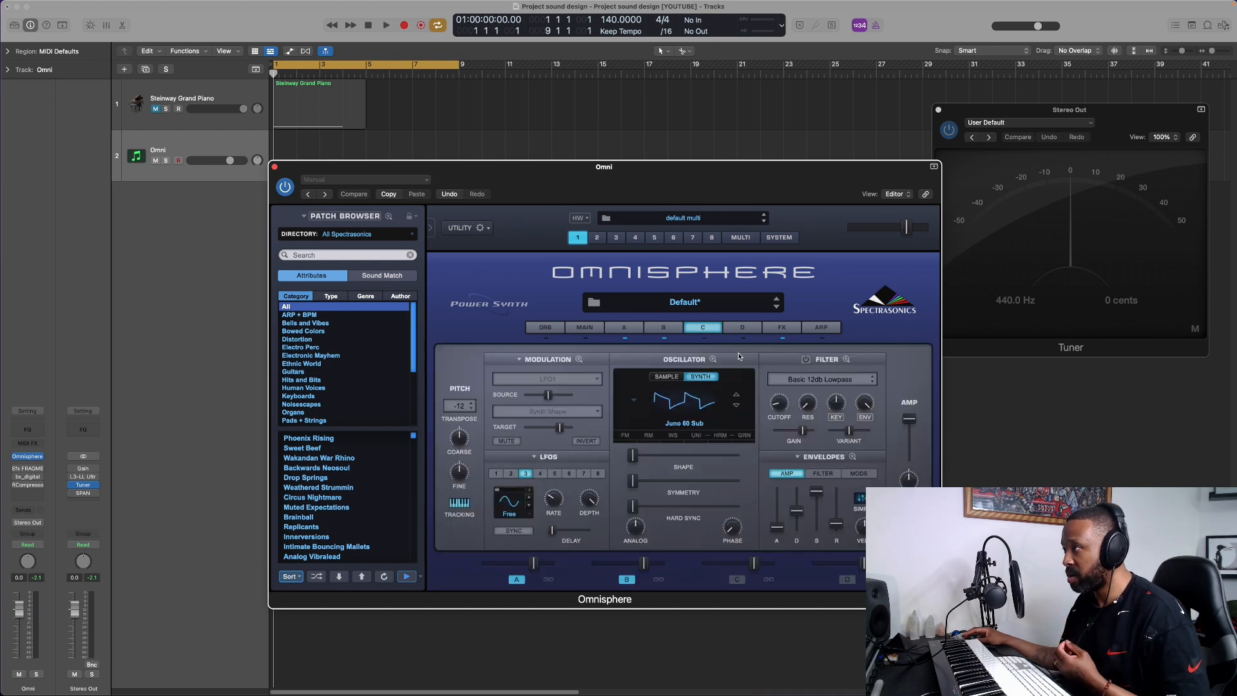
pyautogui.click(687, 405)
pyautogui.moveTo(687, 430)
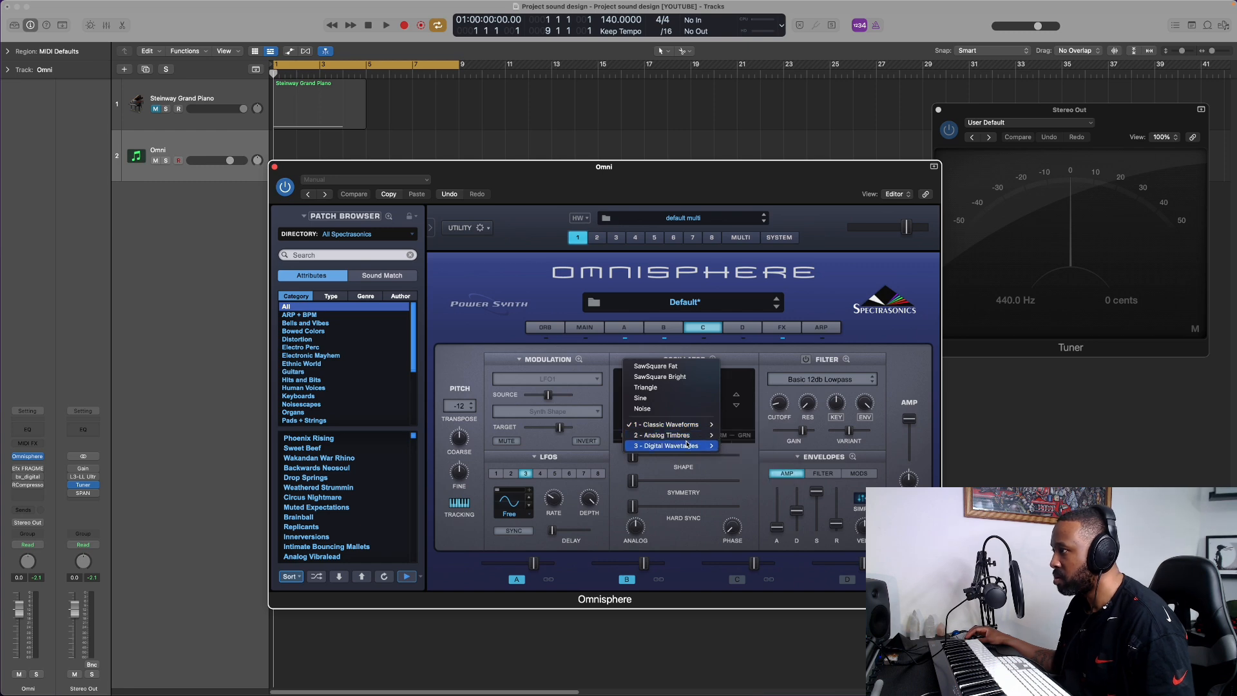
pyautogui.moveTo(743, 452)
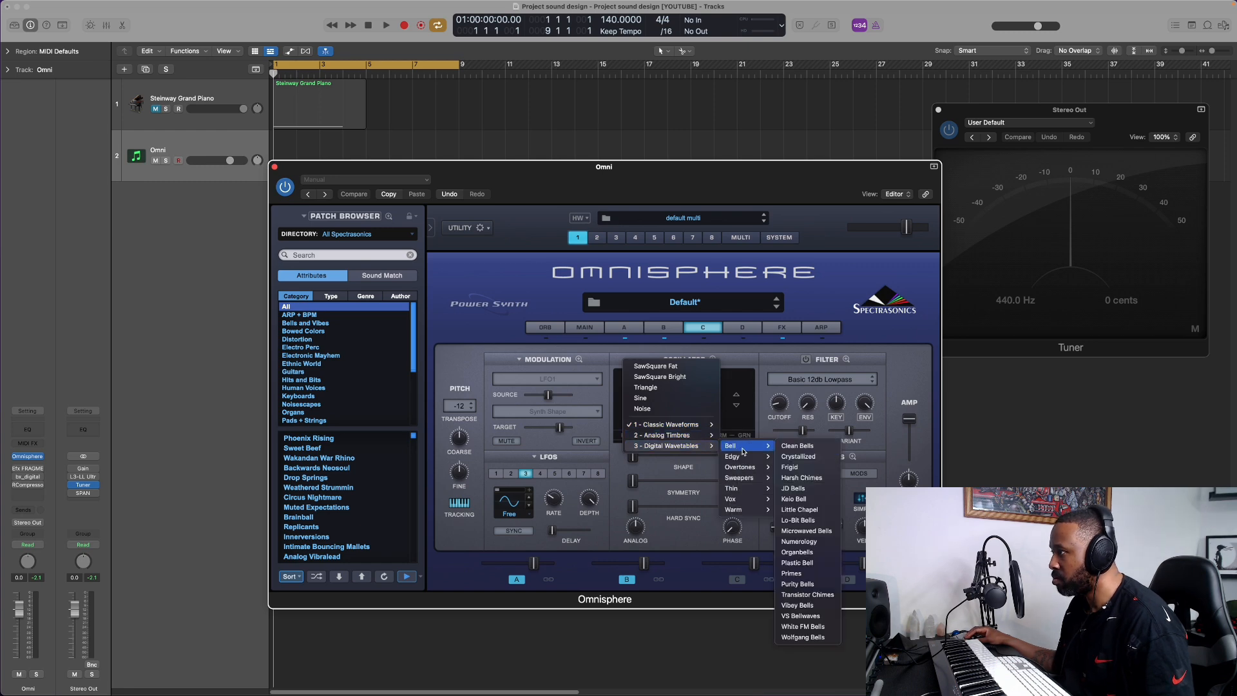
pyautogui.click(793, 447)
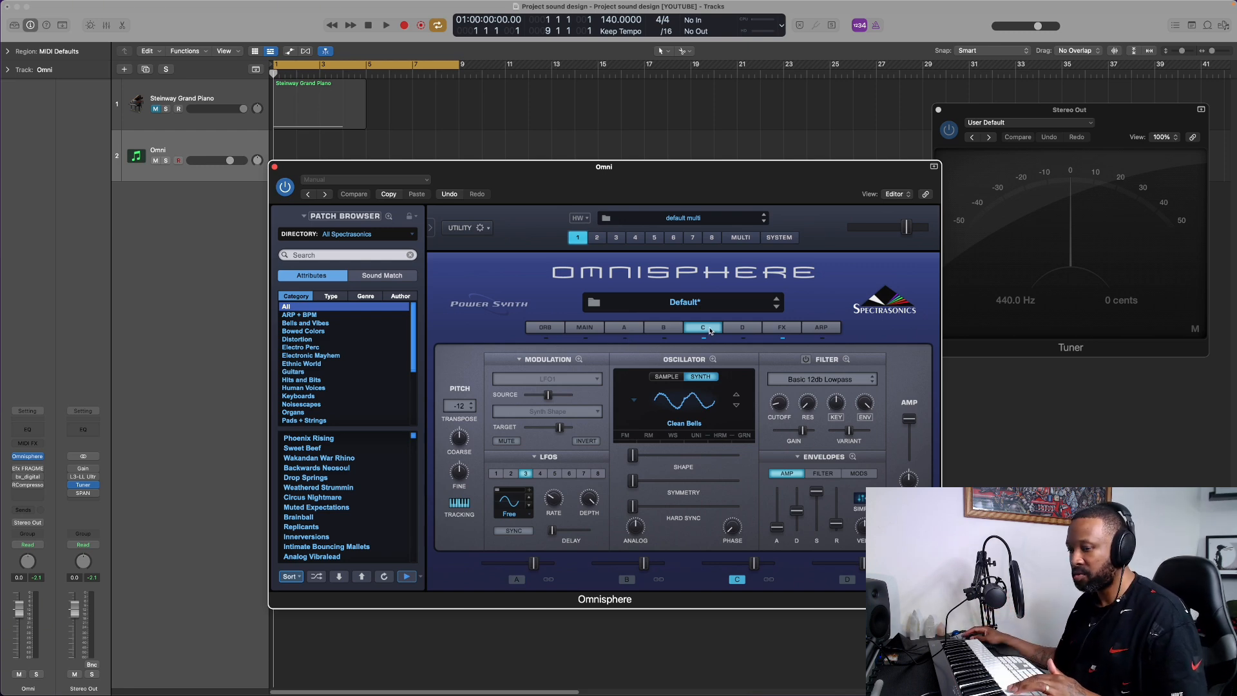
# Step: Enable Unison on layer C's oscillator and set the layer's transpose to +24
pyautogui.click(454, 408)
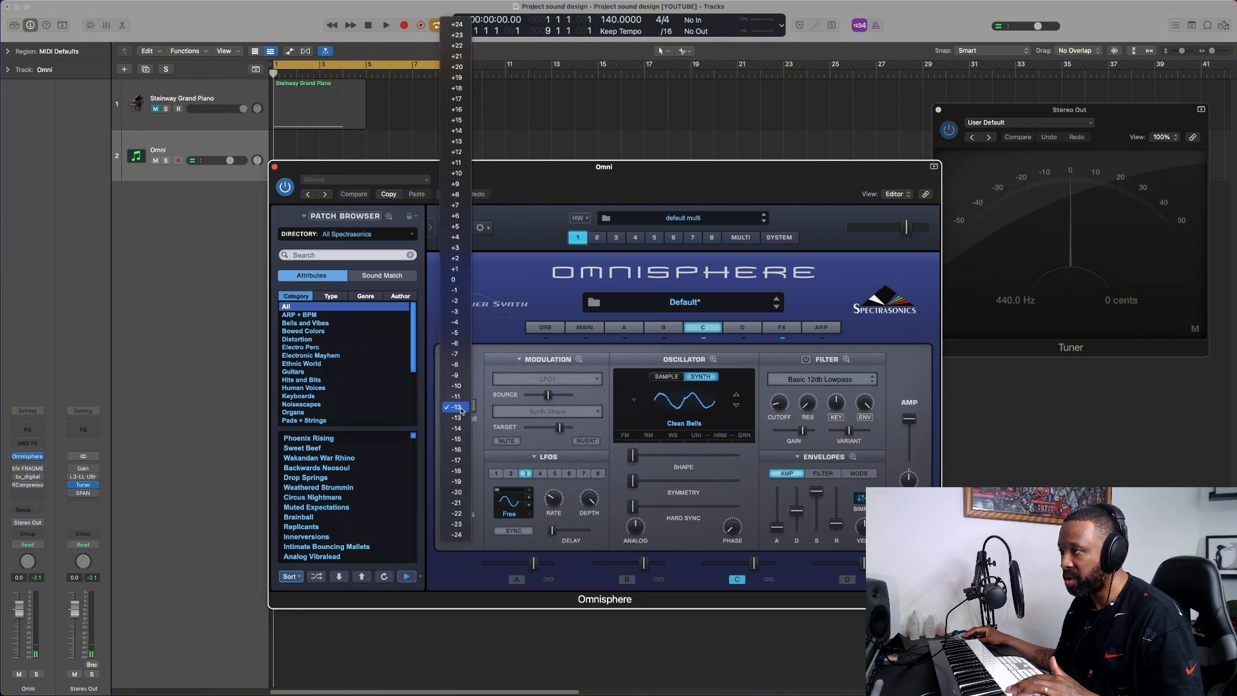
pyautogui.click(457, 153)
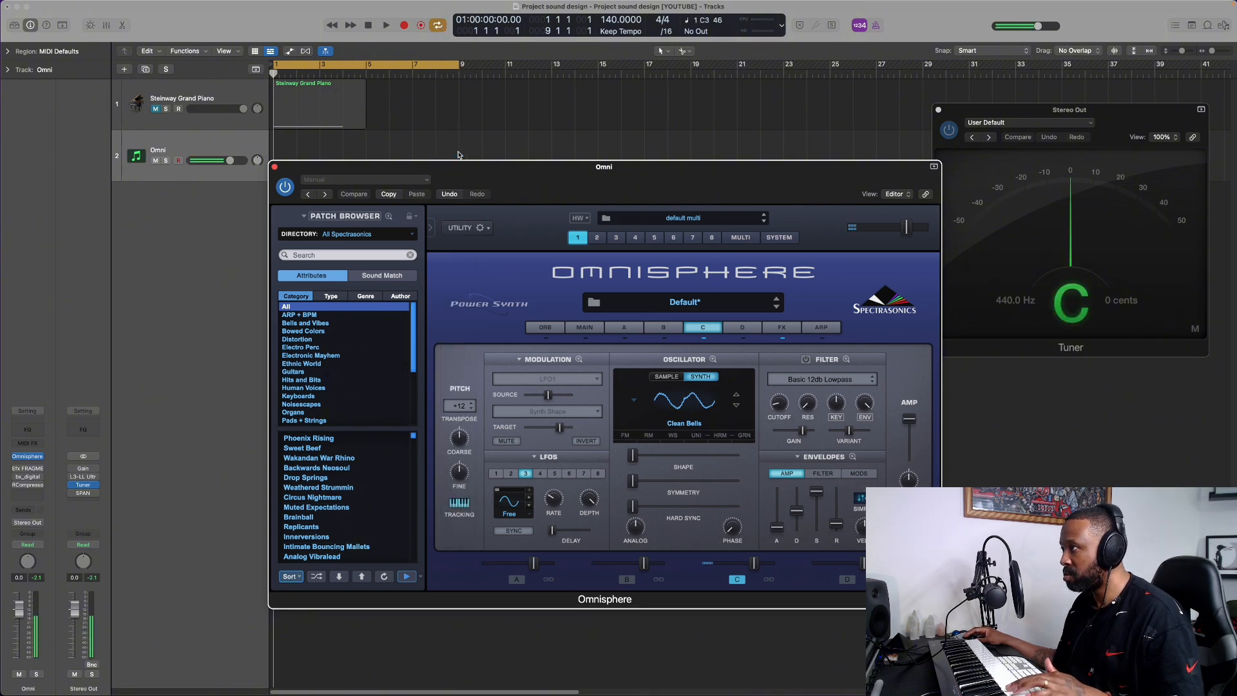
pyautogui.click(698, 437)
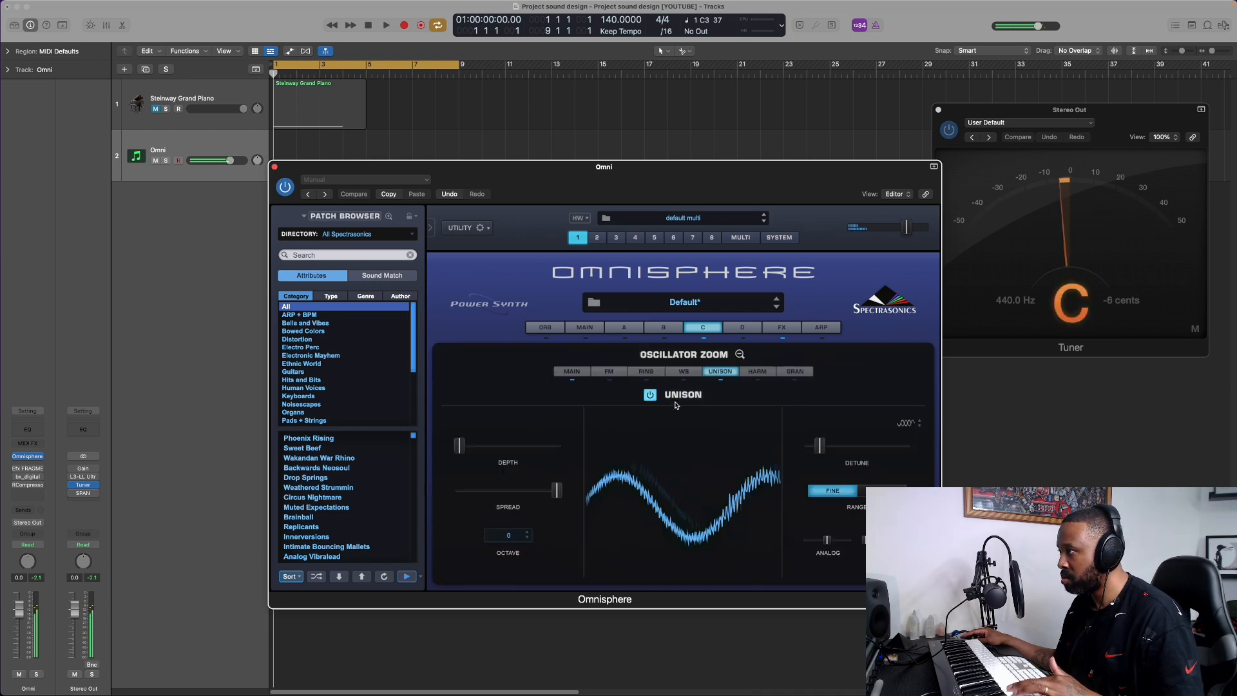
pyautogui.click(739, 354)
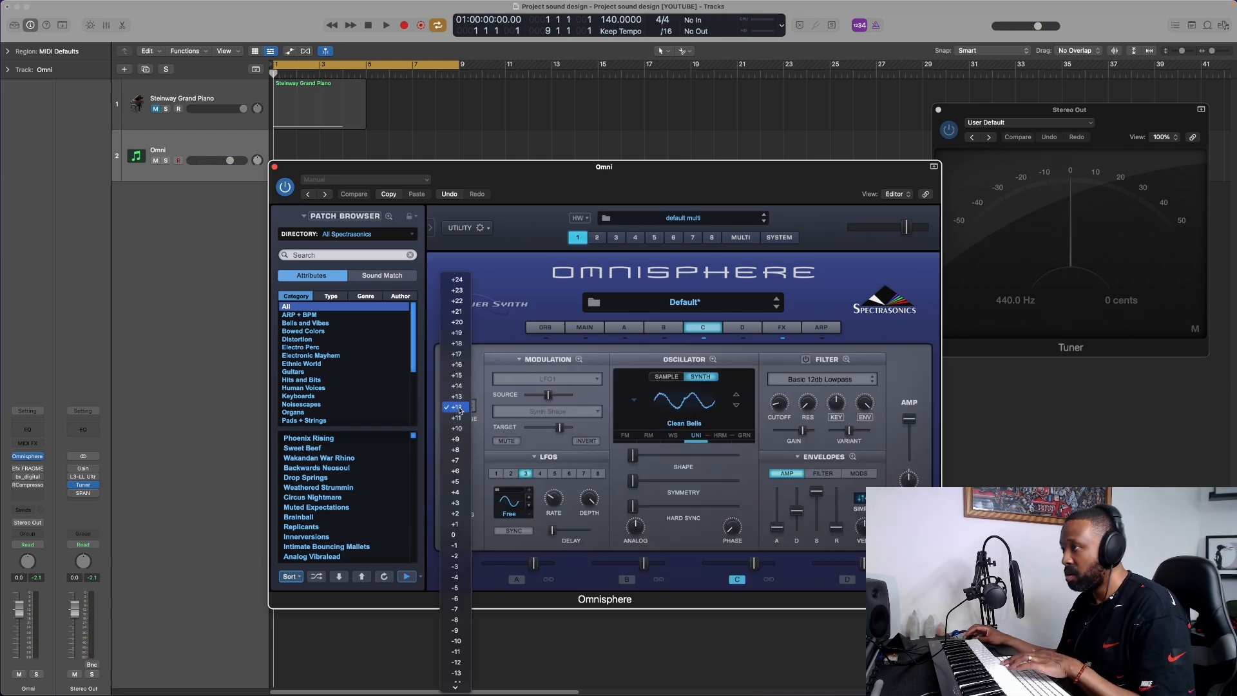
pyautogui.click(459, 410)
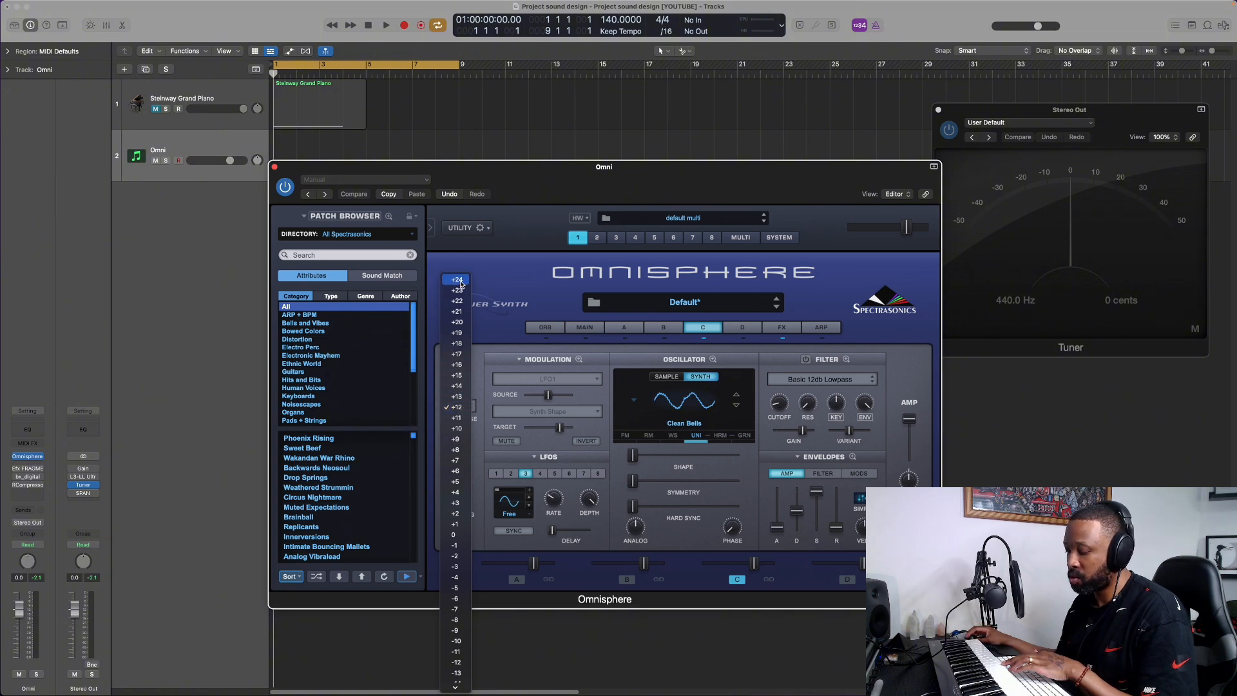
pyautogui.click(458, 280)
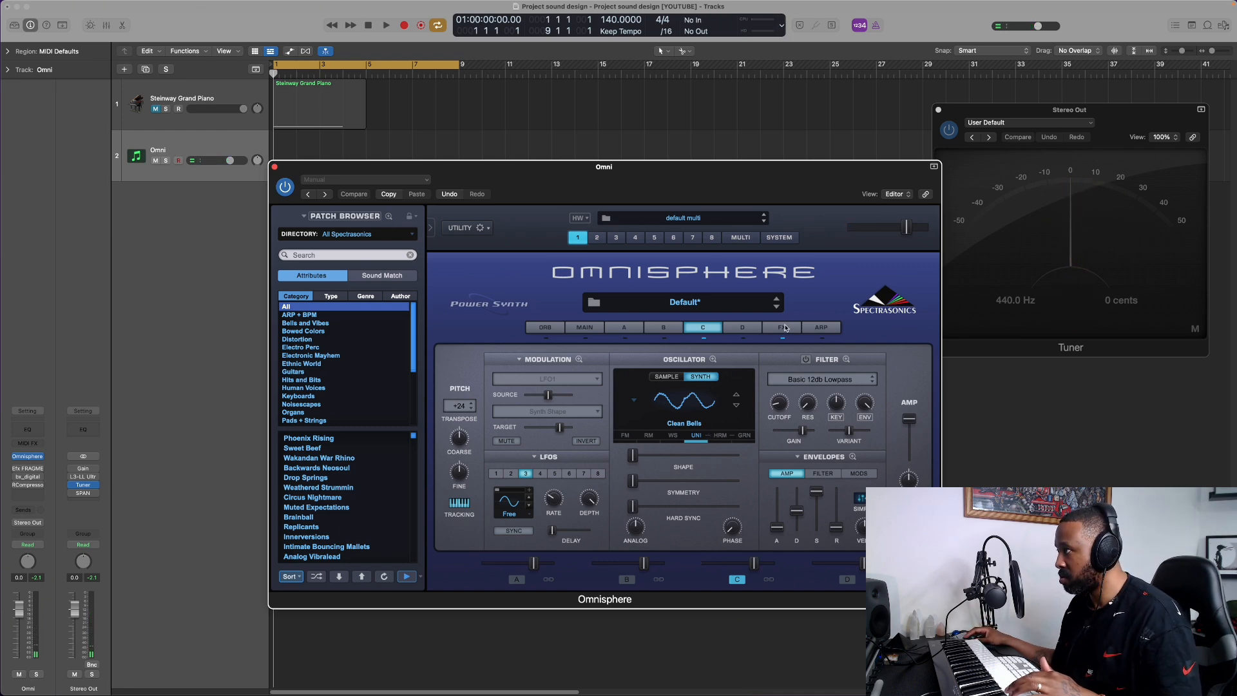
# Step: Add an Analog Chorus modulation effect to the first effect slot of layer C
pyautogui.click(788, 329)
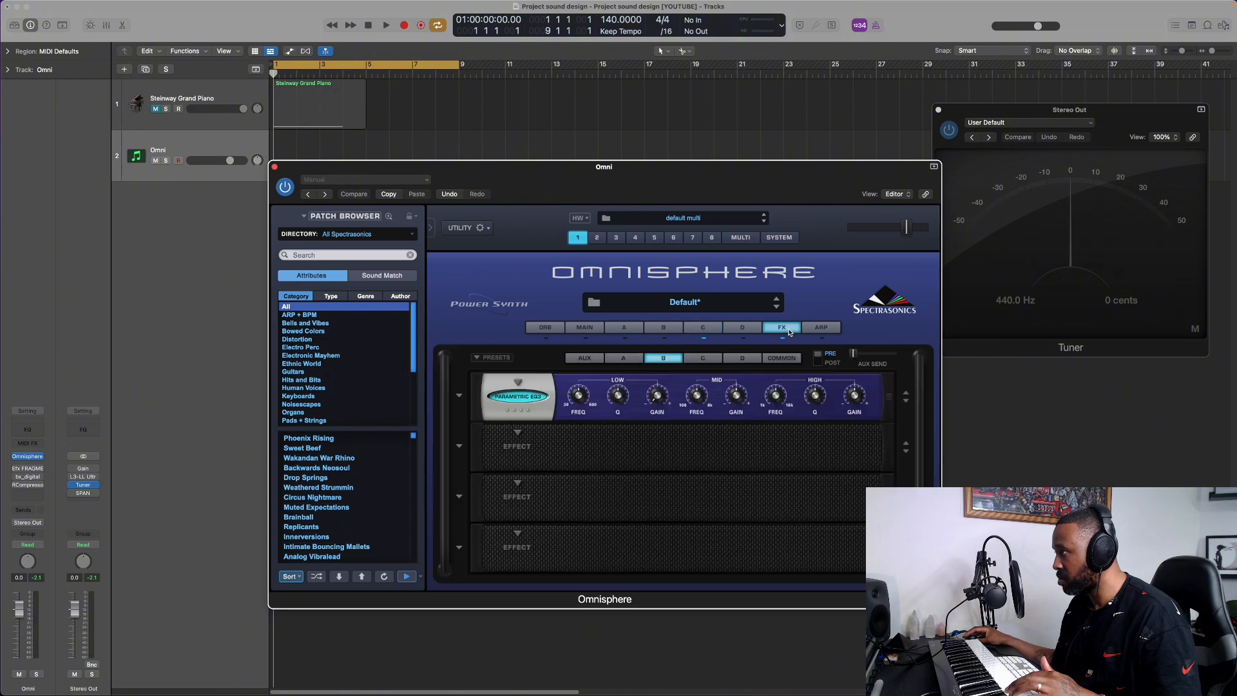
pyautogui.click(703, 359)
pyautogui.click(518, 388)
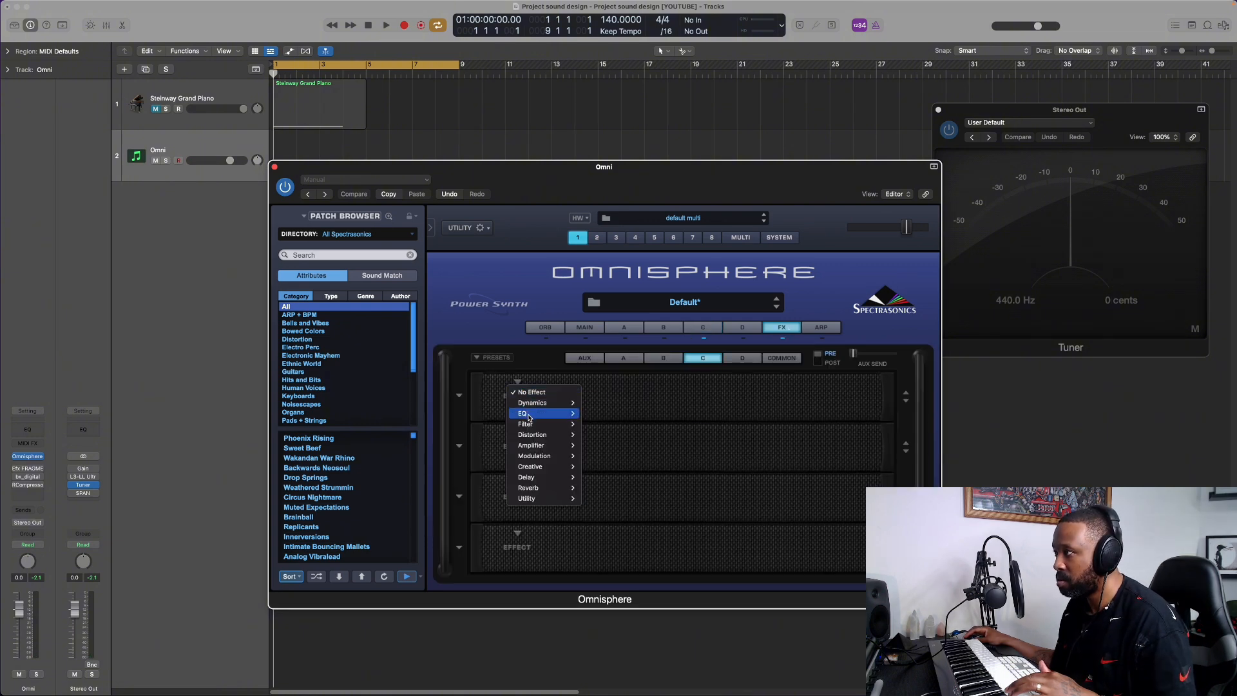
pyautogui.moveTo(530, 423)
pyautogui.moveTo(538, 456)
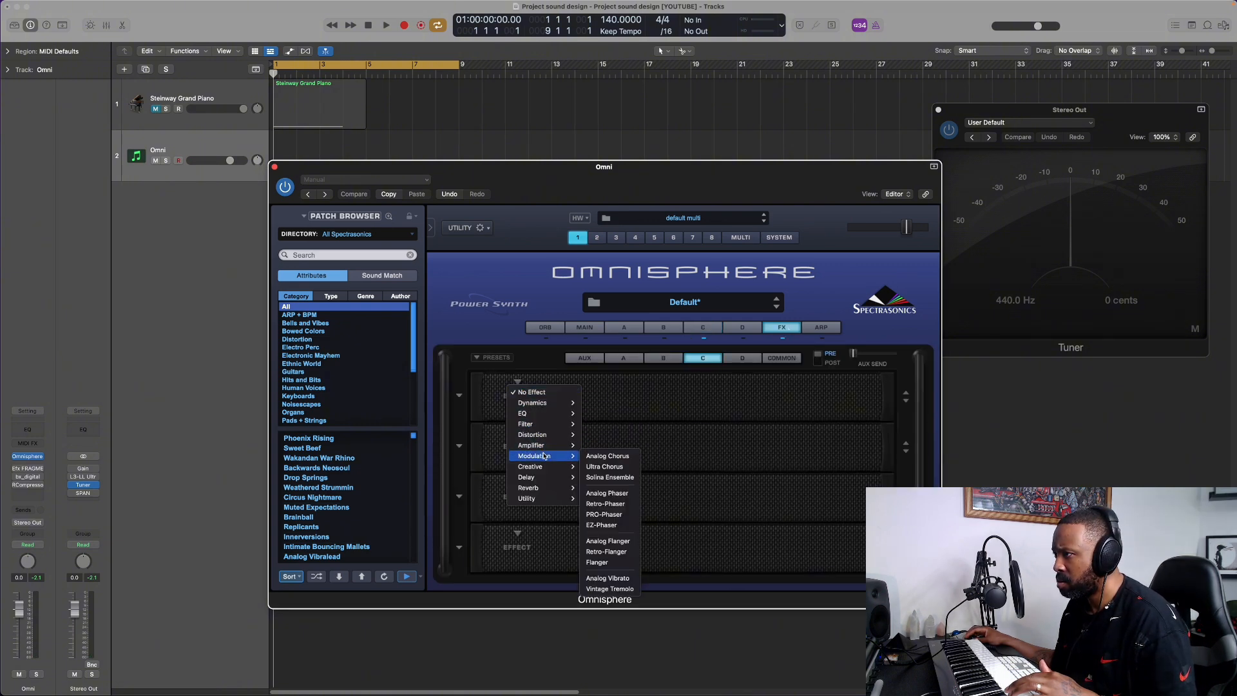
pyautogui.click(622, 457)
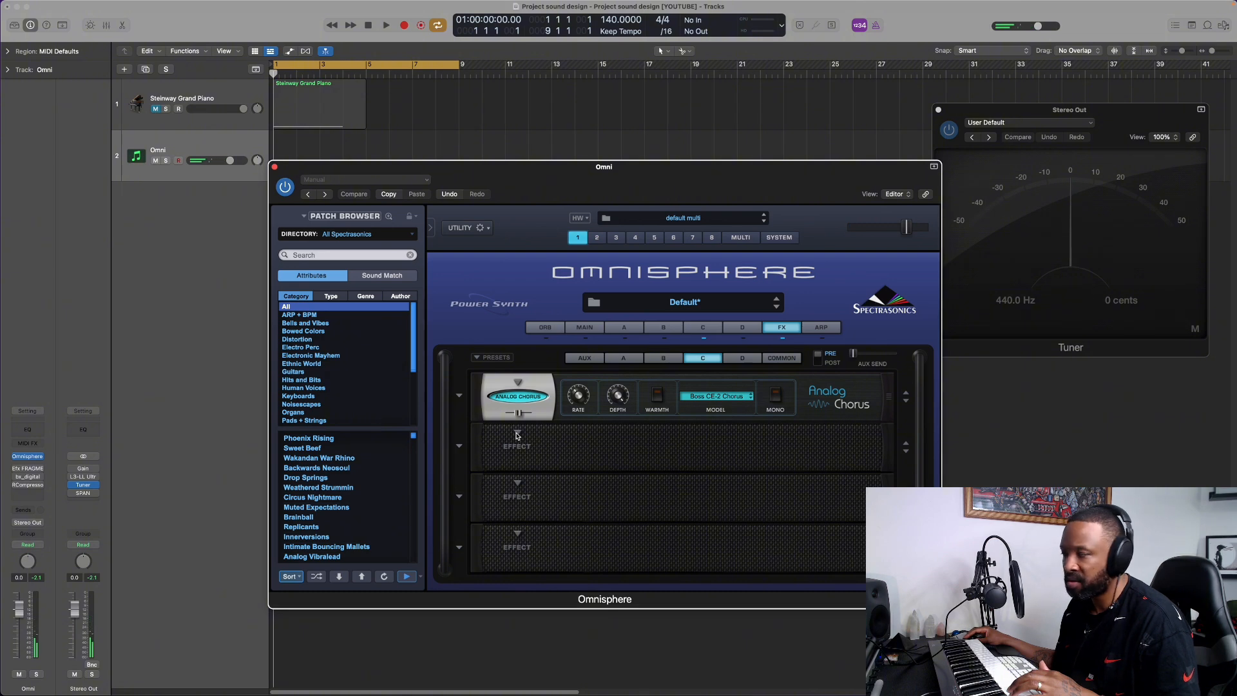
# Step: Add an Innerspace effect to layer C's second effect slot and lower its mix to about 0.37
pyautogui.click(516, 435)
pyautogui.moveTo(540, 519)
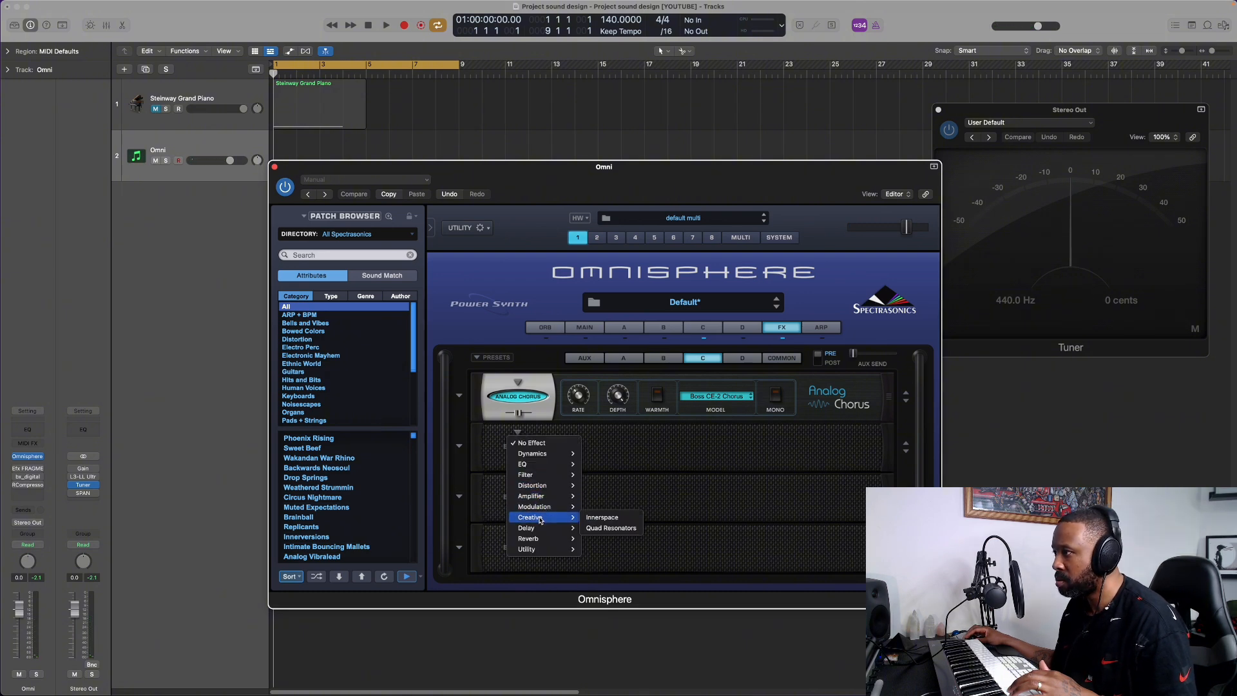
pyautogui.click(601, 519)
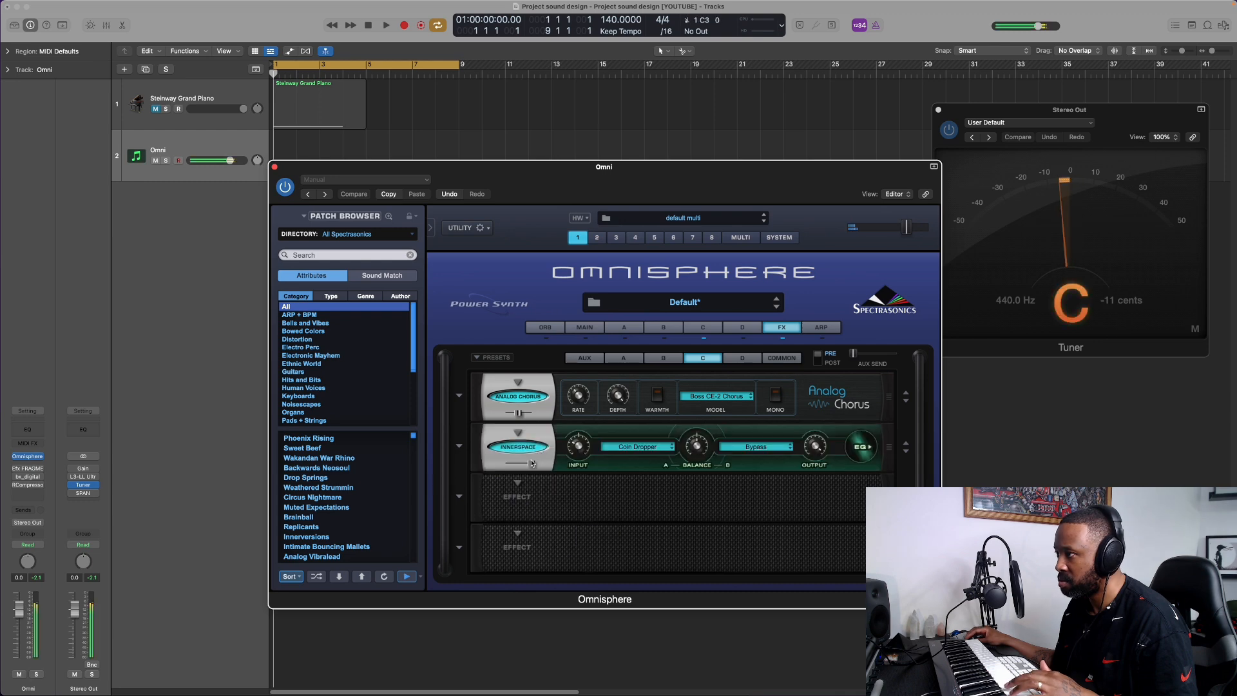
pyautogui.moveTo(533, 465)
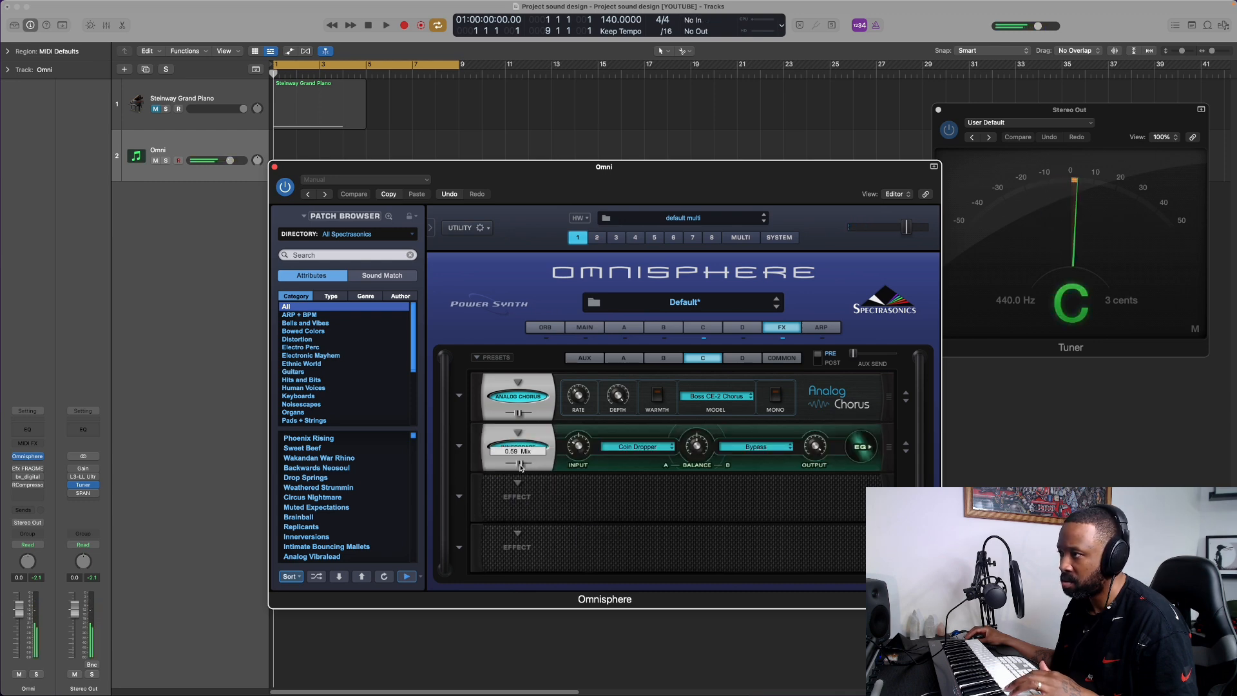
pyautogui.moveTo(521, 468); pyautogui.dragTo(510, 469)
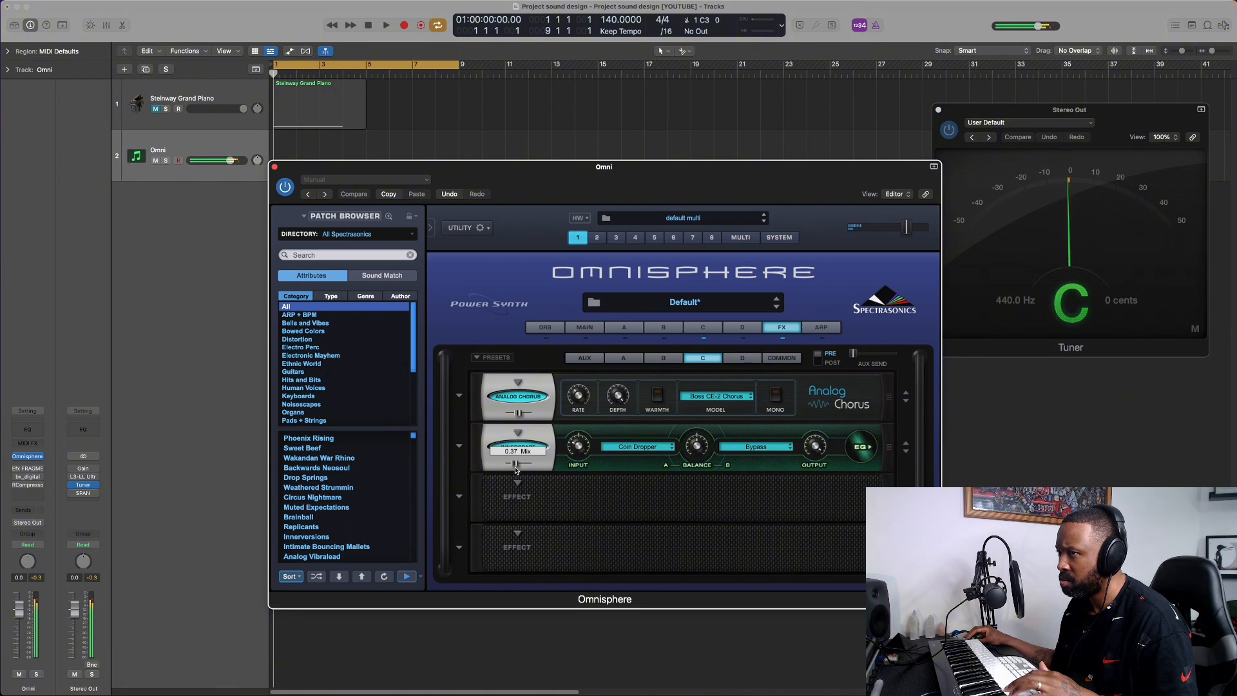
# Step: Lower layer C's level slightly in the layer mix and raise its oscillator's Shape by about a quarter
pyautogui.click(712, 328)
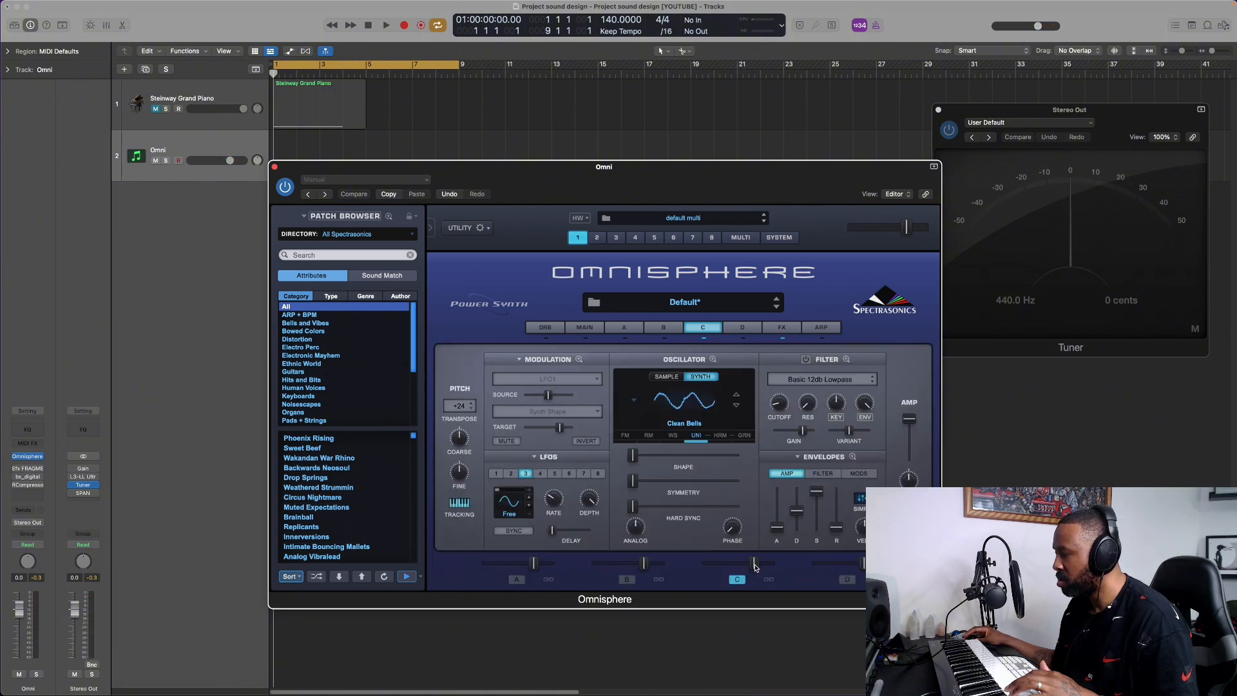
pyautogui.moveTo(755, 565); pyautogui.dragTo(735, 568)
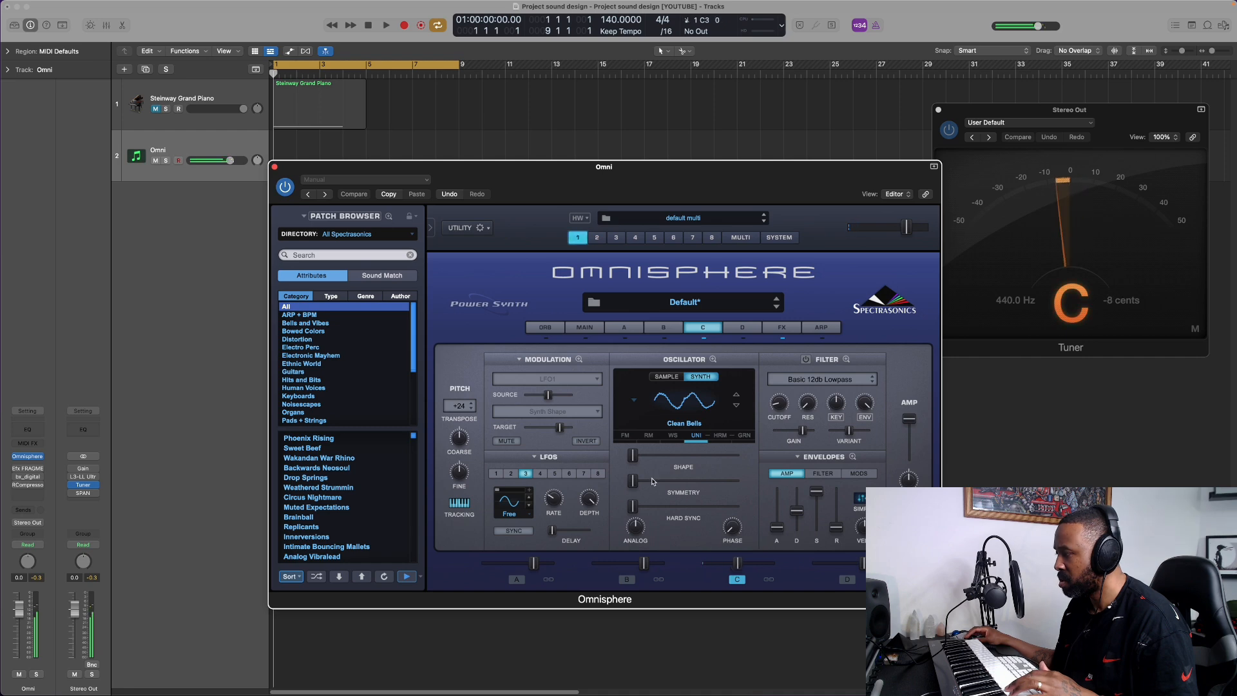
pyautogui.moveTo(633, 459); pyautogui.dragTo(661, 464)
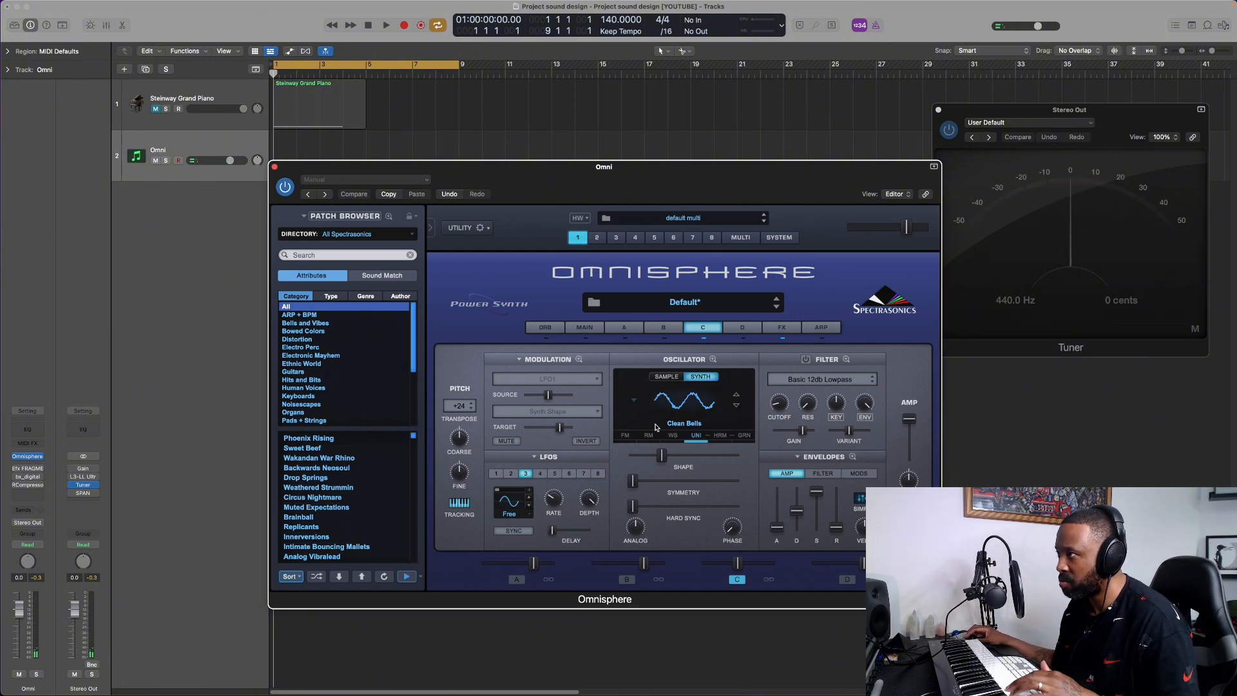
# Step: Turn layers A and B back on so they play together with layer C
pyautogui.click(629, 339)
pyautogui.click(662, 340)
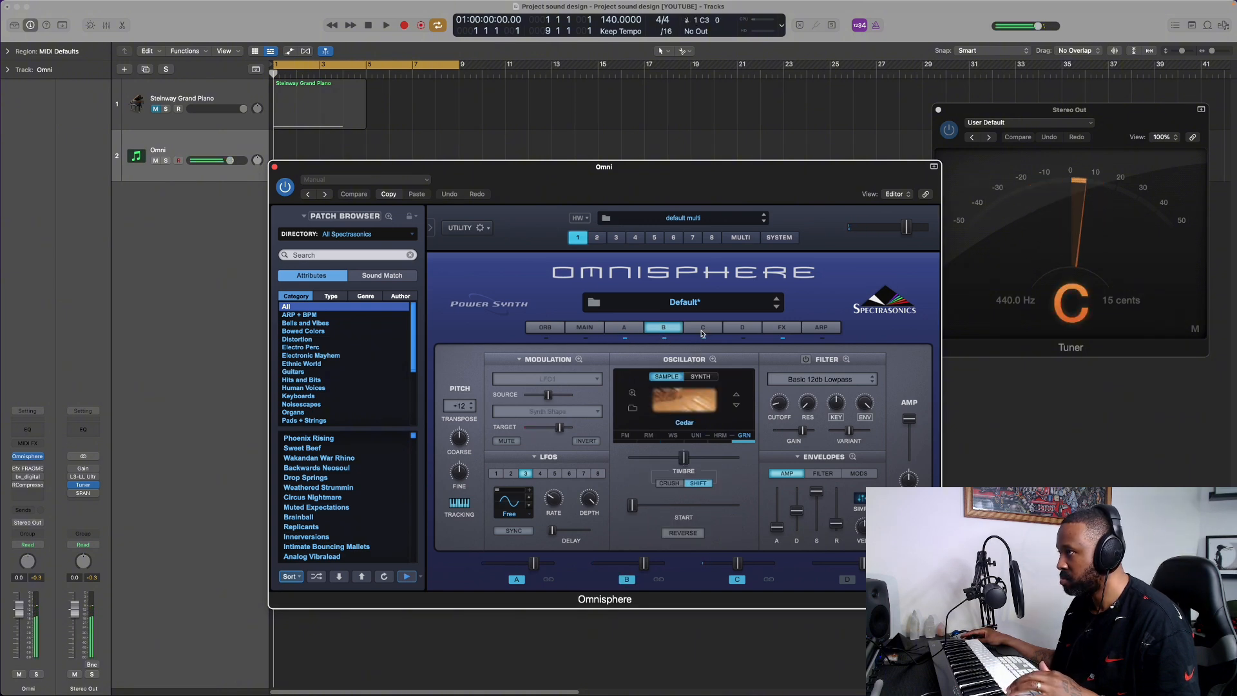
# Step: Set layer C's pitch transpose to +12 and lower its level slightly in the layer mix
pyautogui.click(702, 330)
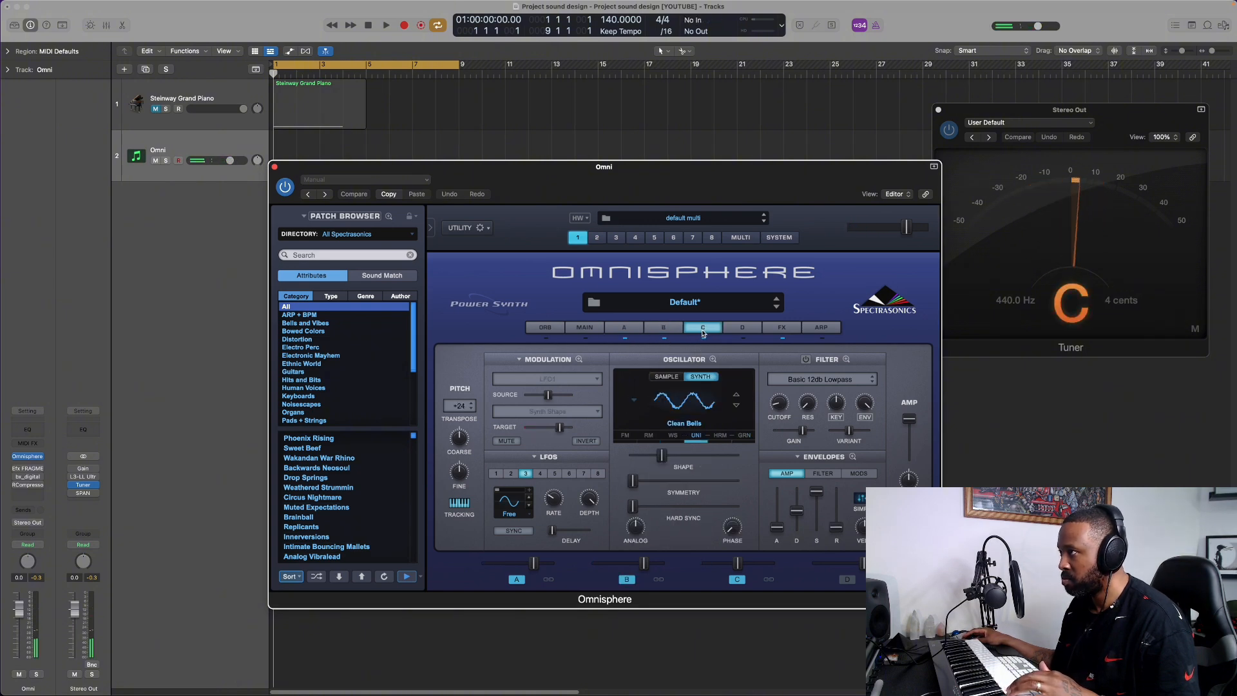
pyautogui.click(460, 411)
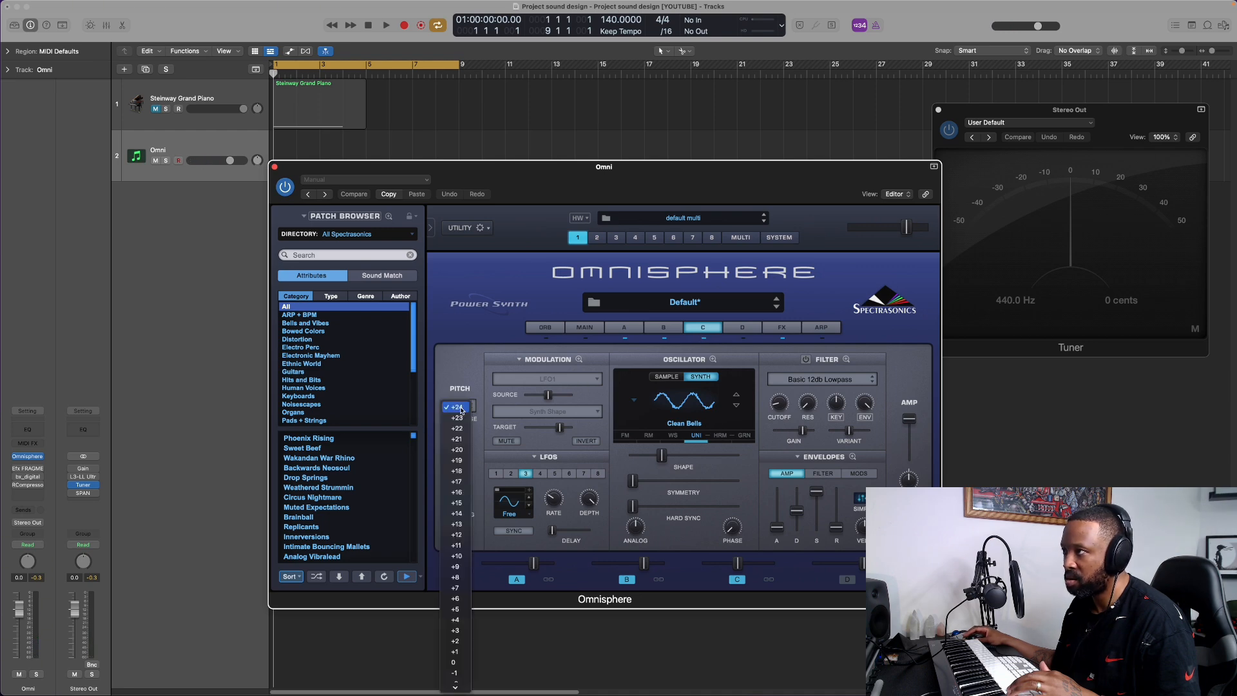
pyautogui.click(456, 534)
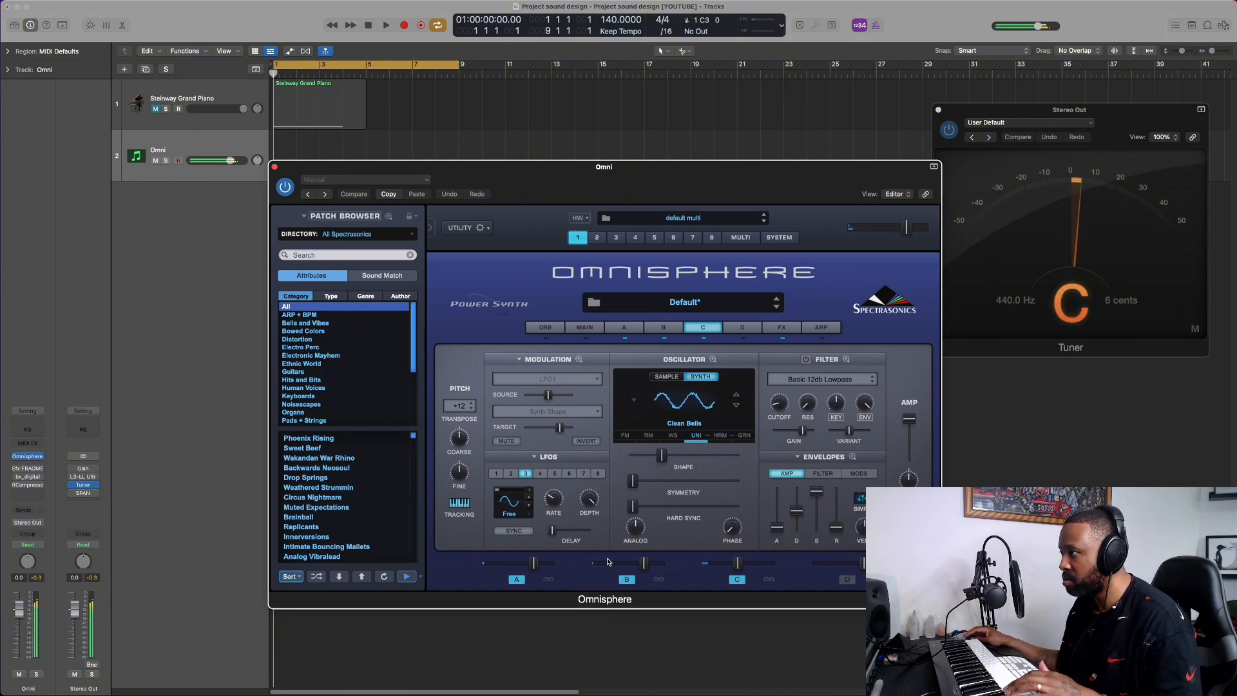
pyautogui.moveTo(739, 566); pyautogui.dragTo(728, 565)
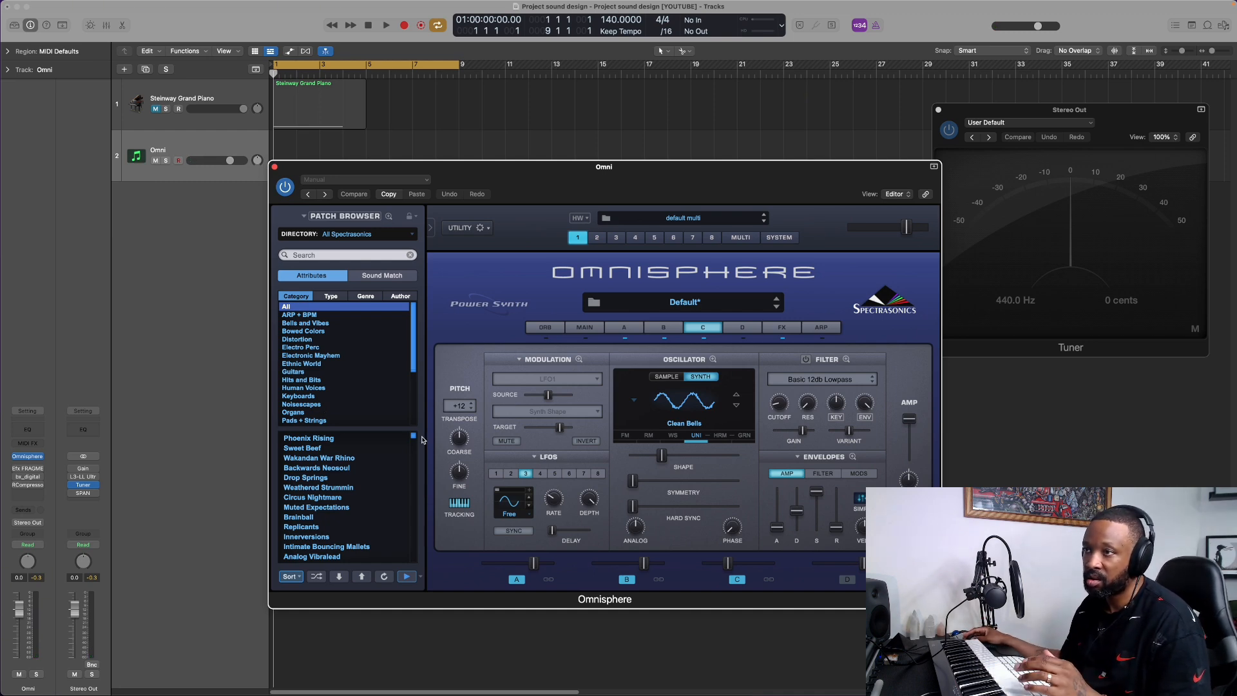
# Step: Open Efx FRAGMENTS on the Omni track, advance to the Self Fed Particles preset and set its Grain Mix to 20%
pyautogui.click(16, 471)
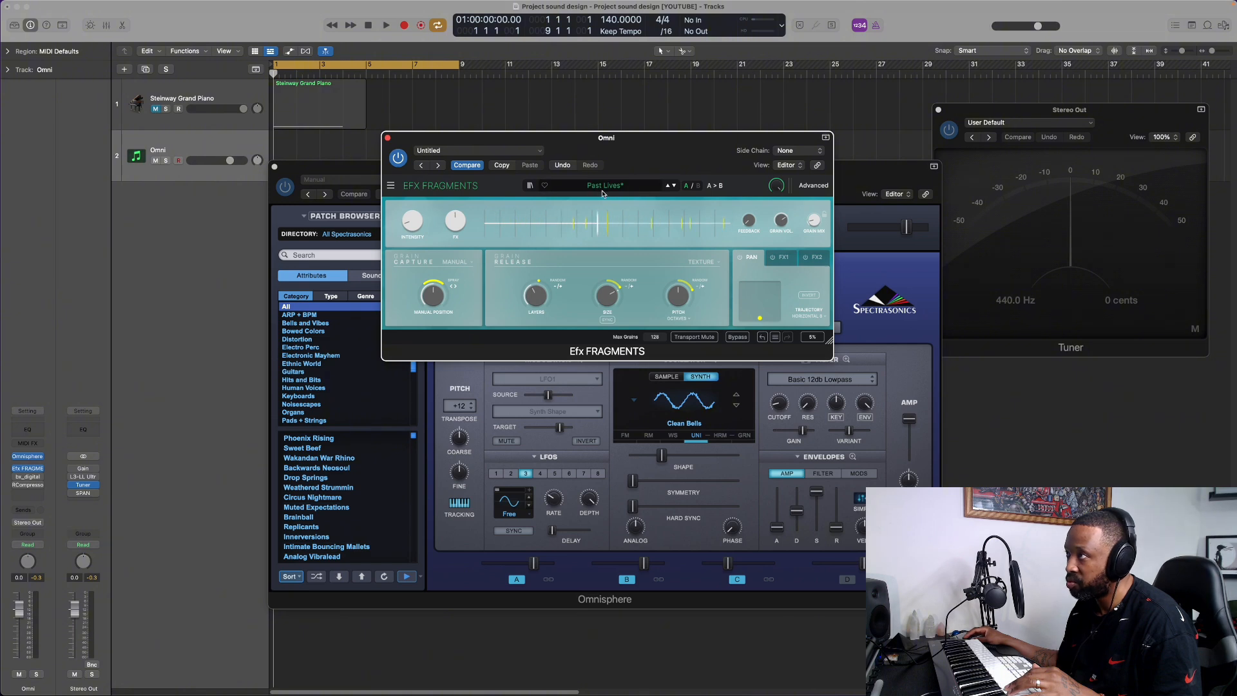
pyautogui.click(674, 185)
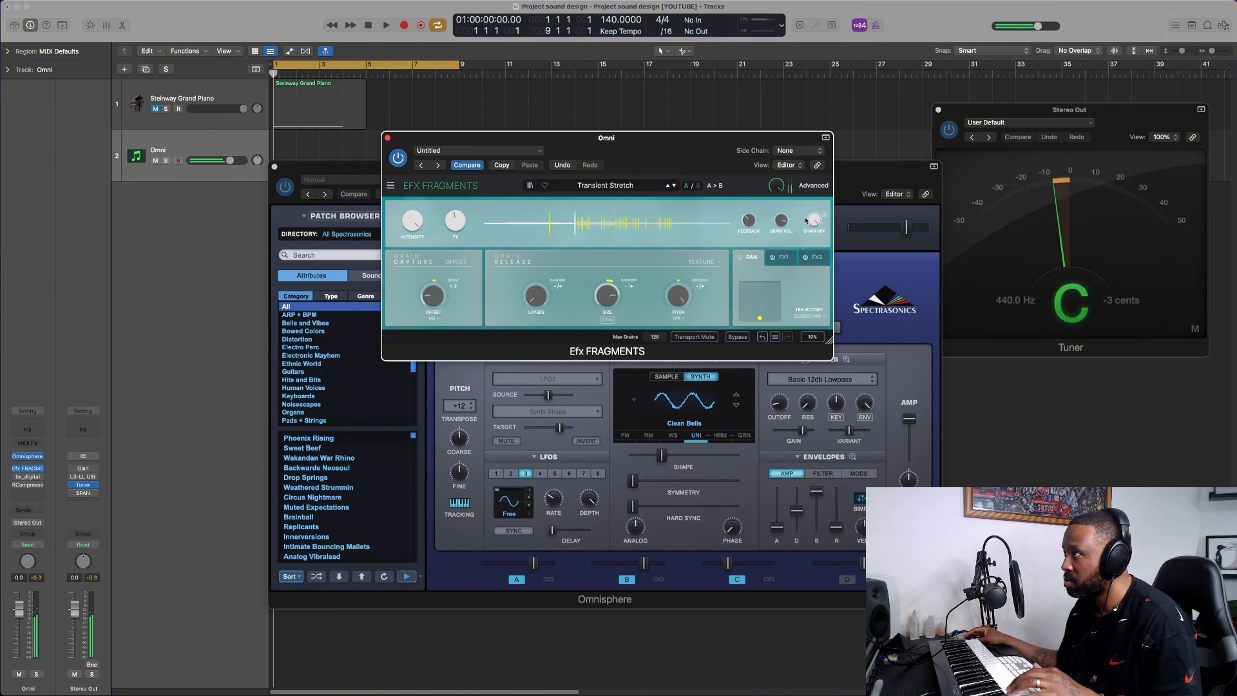
pyautogui.click(674, 185)
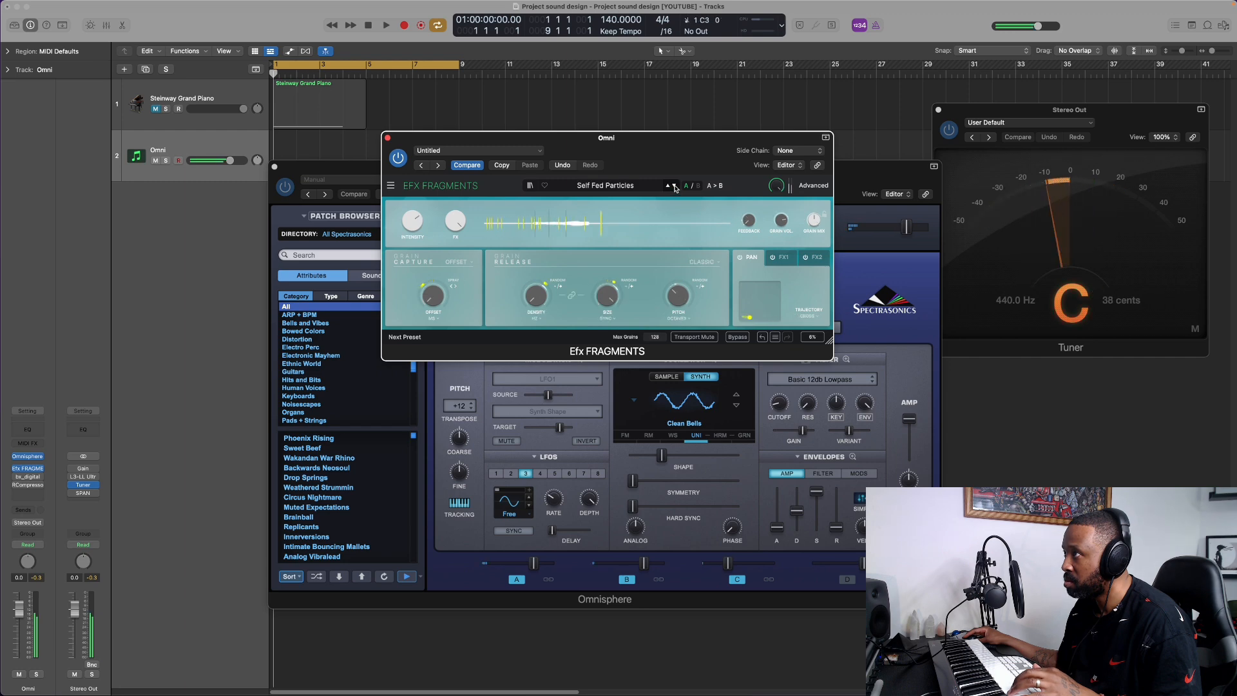
pyautogui.moveTo(814, 220); pyautogui.dragTo(815, 246)
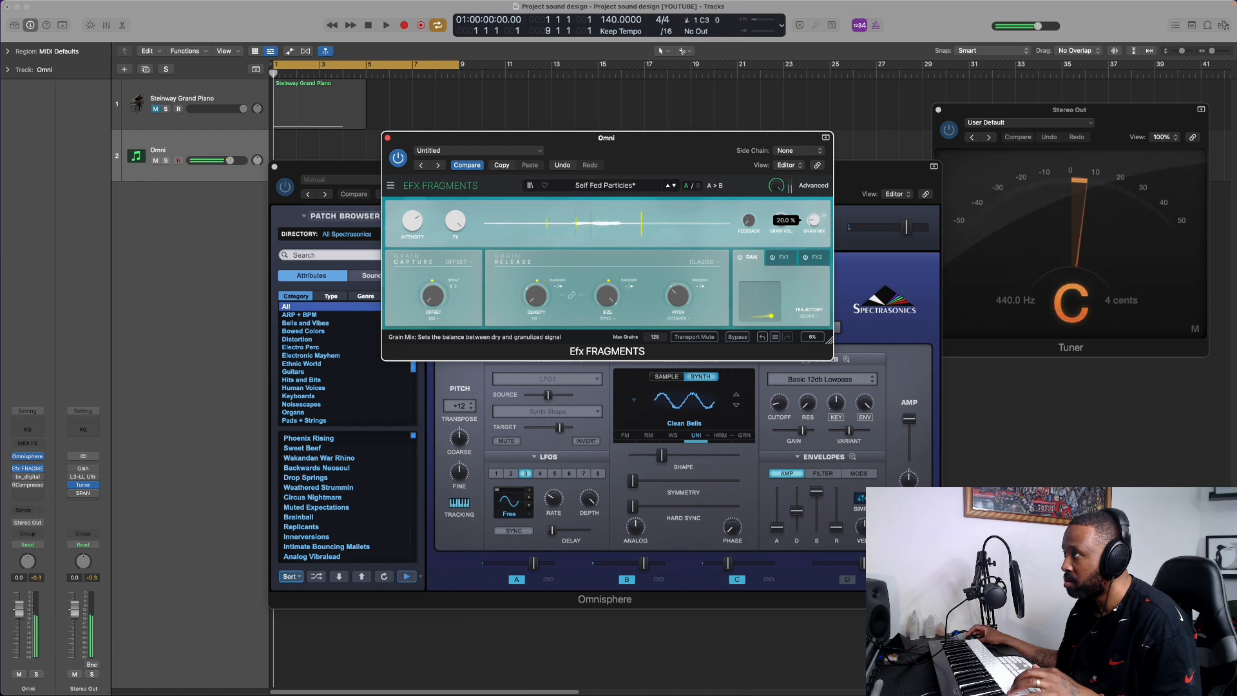
# Step: Switch Efx FRAGMENTS to the Cascade Circles preset, check its FX1 and FX2 effects and lower the Grain Mix to about 9%
pyautogui.click(674, 186)
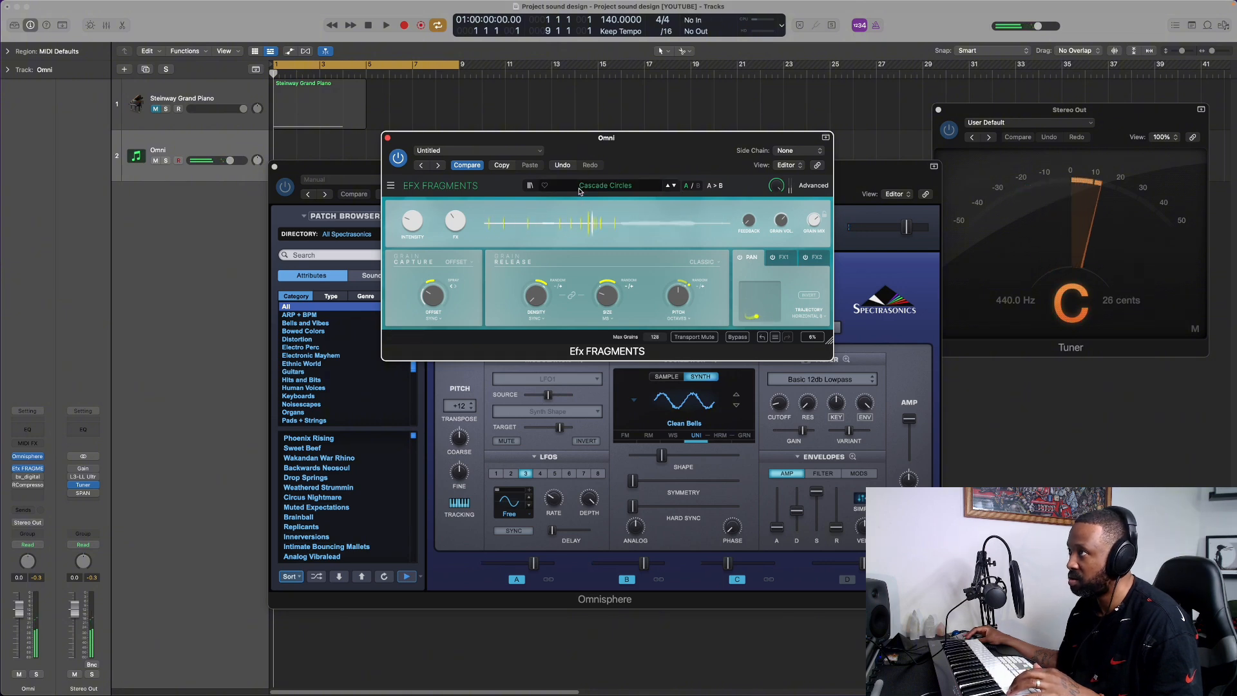
pyautogui.click(792, 261)
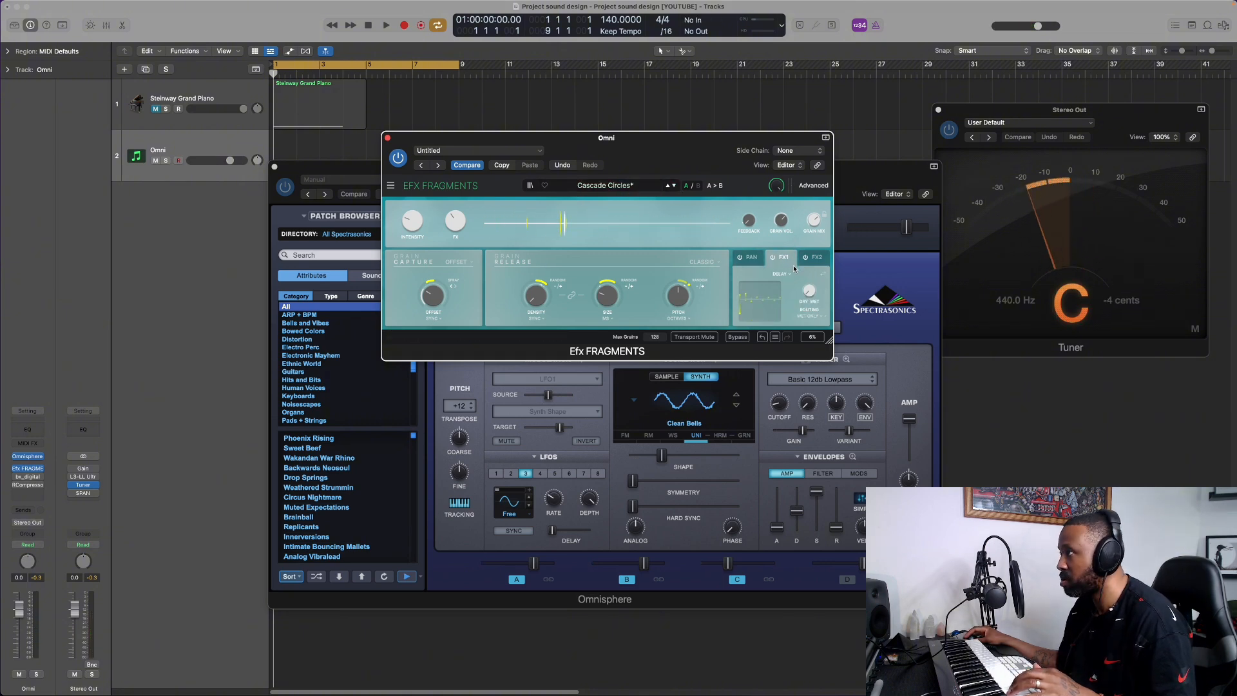
pyautogui.click(814, 257)
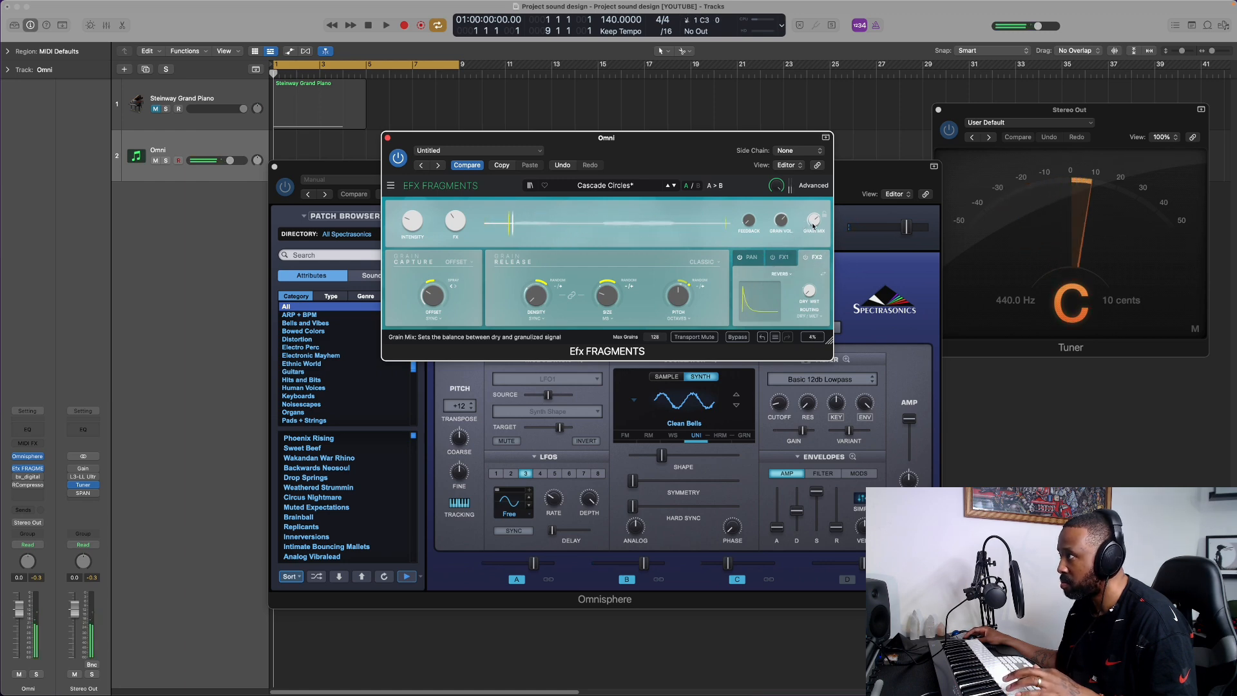
pyautogui.moveTo(814, 220)
pyautogui.mouseDown()
pyautogui.moveTo(814, 252)
pyautogui.moveTo(814, 223)
pyautogui.mouseUp()
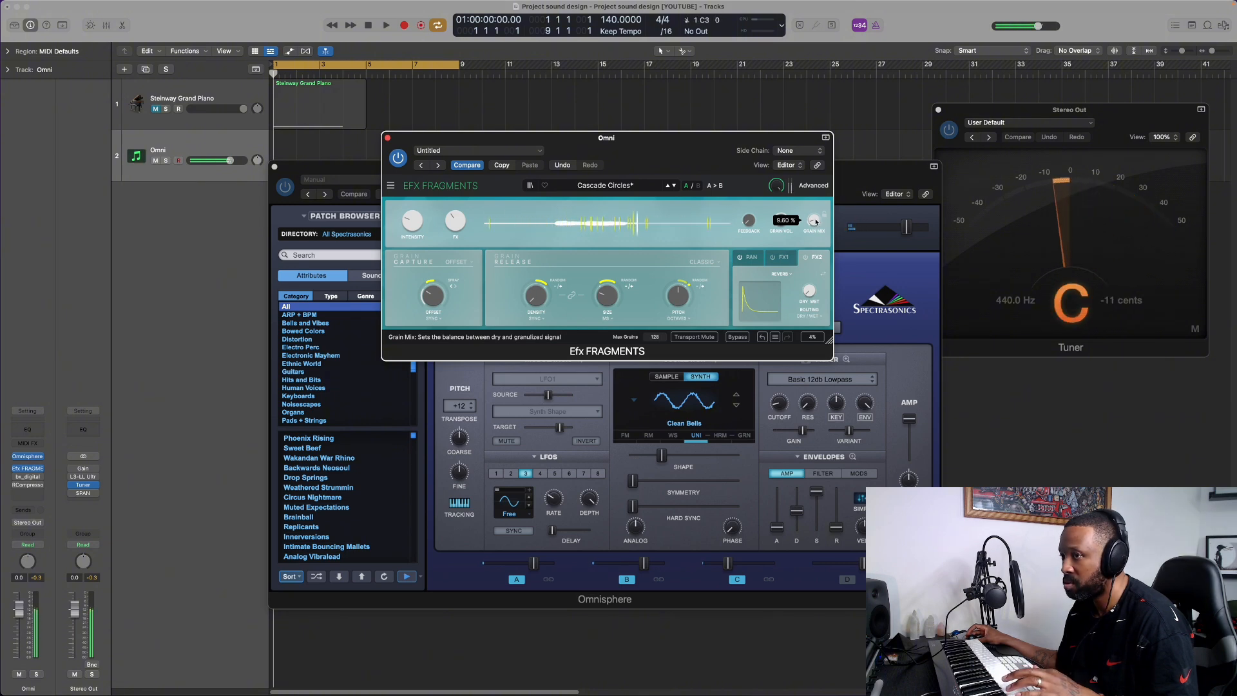